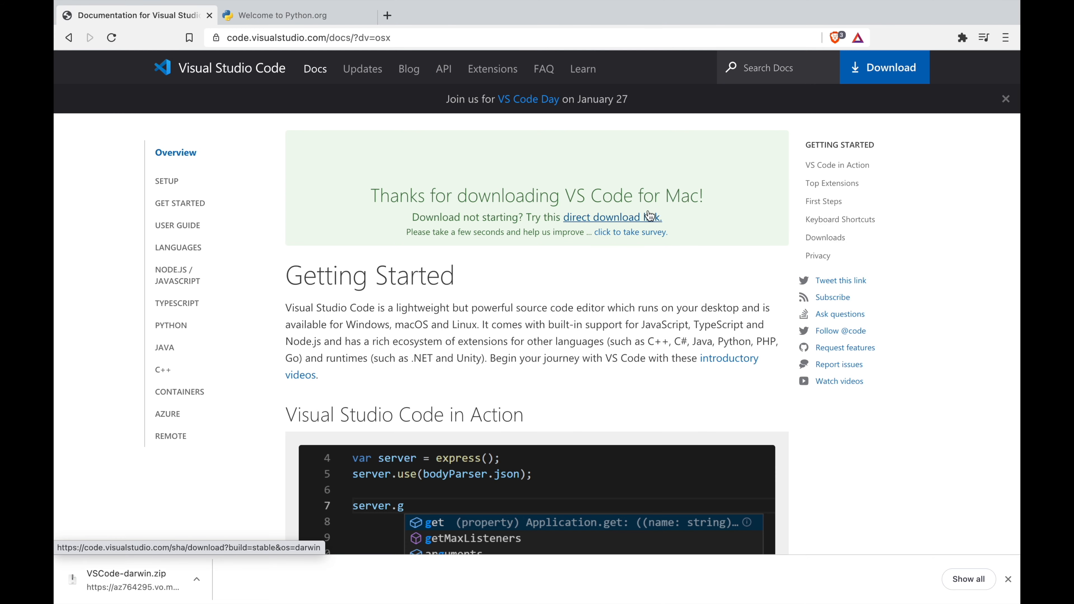
Download the Mac version of Visual Studio Code and save the VSCode-darwin zip archive to Downloads.
{"action": "left_click", "coordinate": [887, 81]}
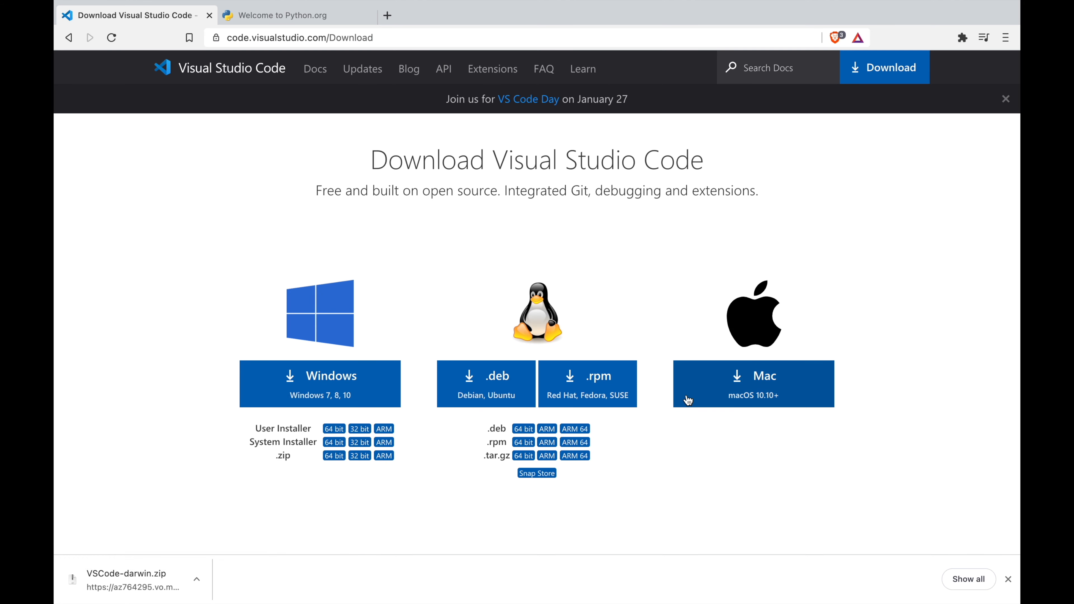
{"action": "left_click", "coordinate": [753, 378]}
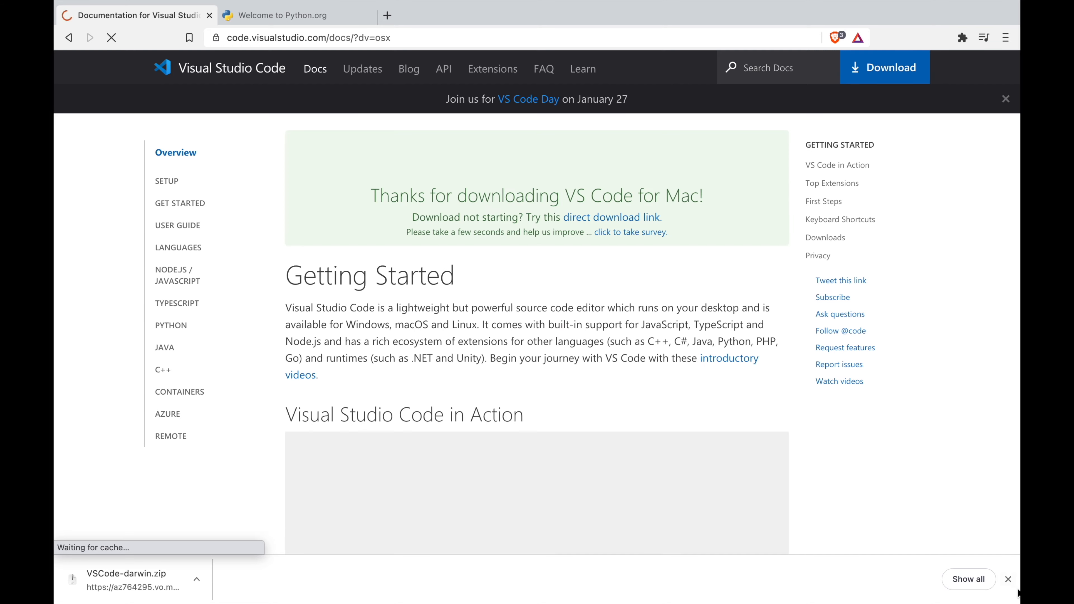
{"action": "left_click", "coordinate": [1007, 579]}
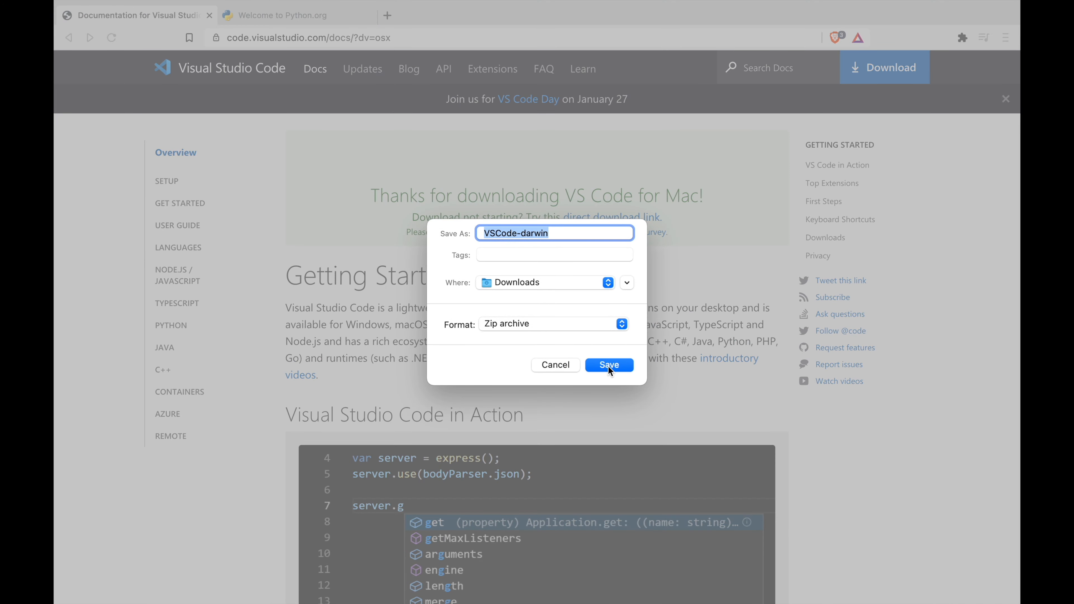
{"action": "left_click", "coordinate": [608, 366]}
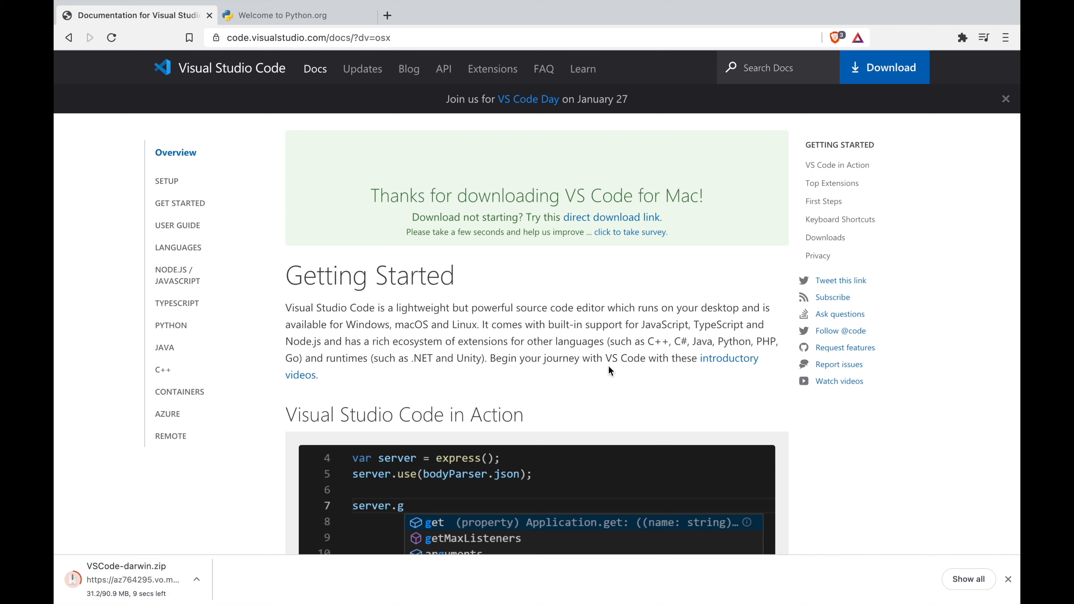
Download the Python 3.9.1 Mac installer from python.org and save python-3.9.1-macosx10.9.pkg to Downloads.
{"action": "left_click", "coordinate": [332, 24]}
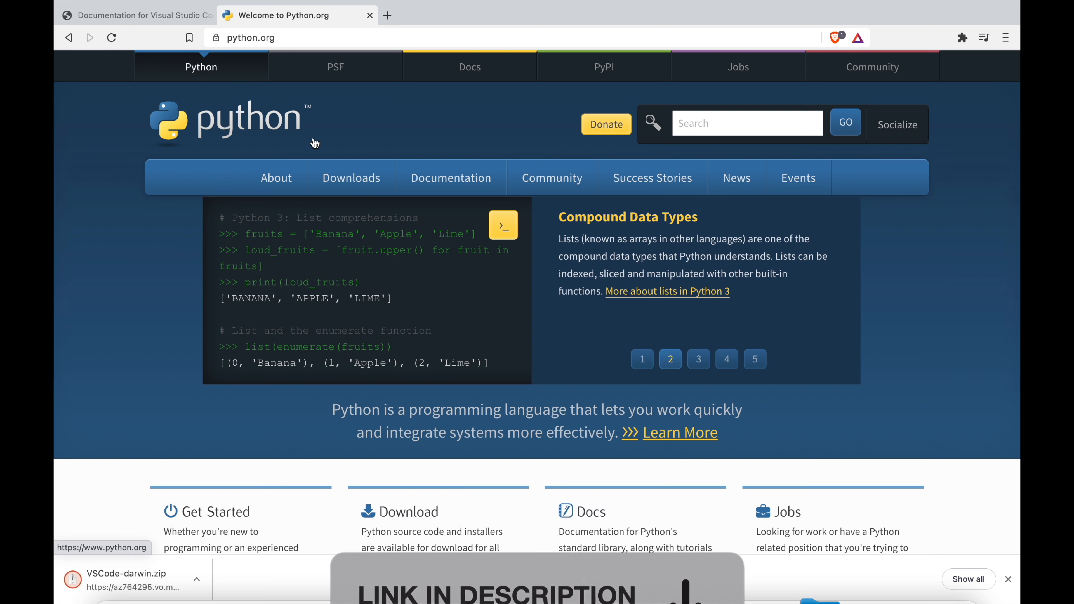
{"action": "mouse_move", "coordinate": [334, 176]}
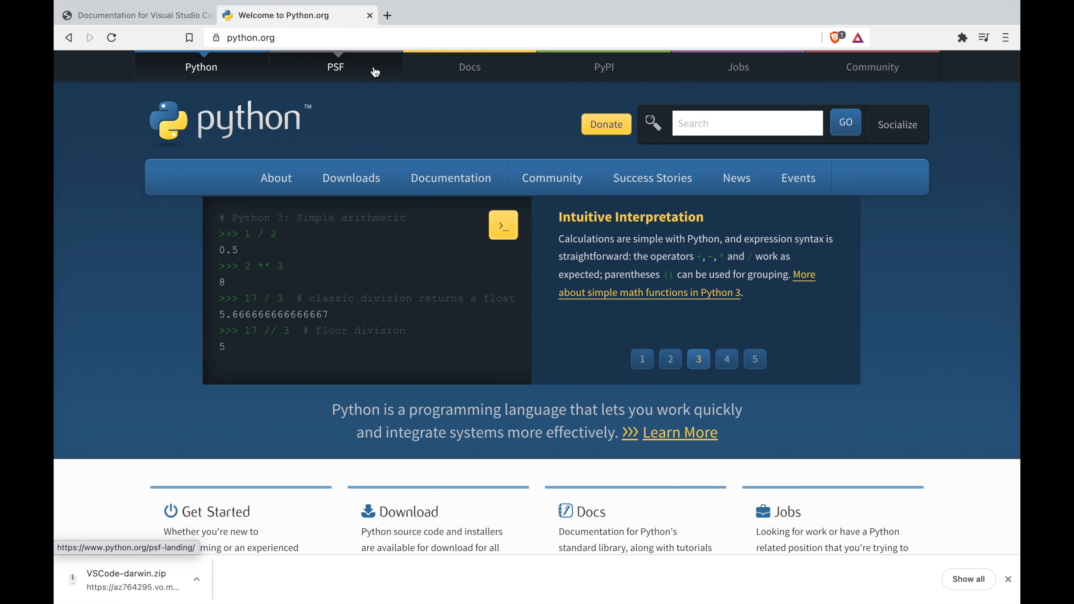
{"action": "mouse_move", "coordinate": [377, 178]}
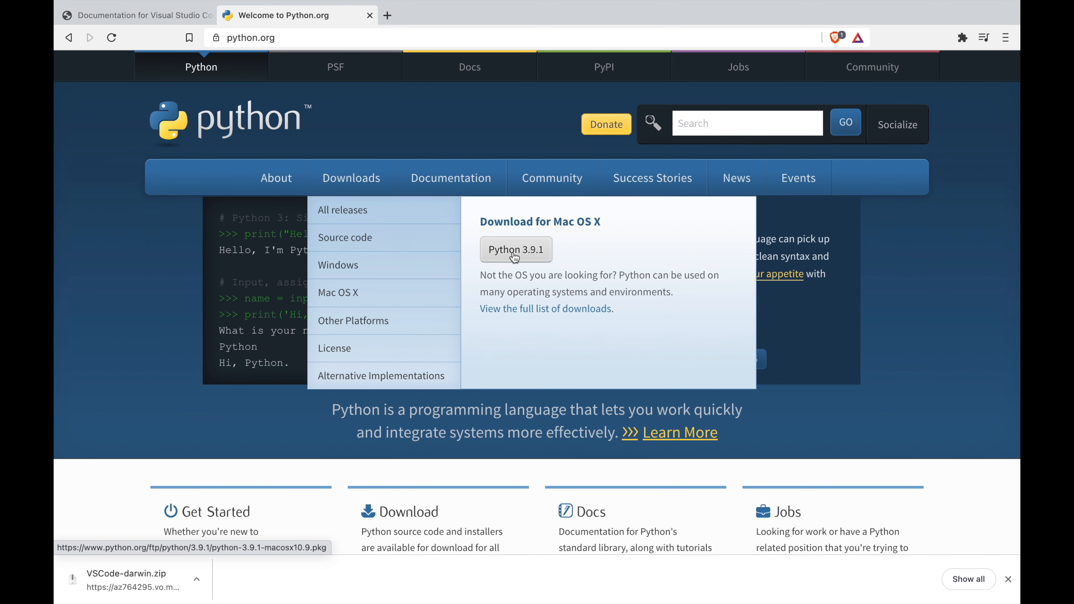
{"action": "left_click", "coordinate": [512, 255]}
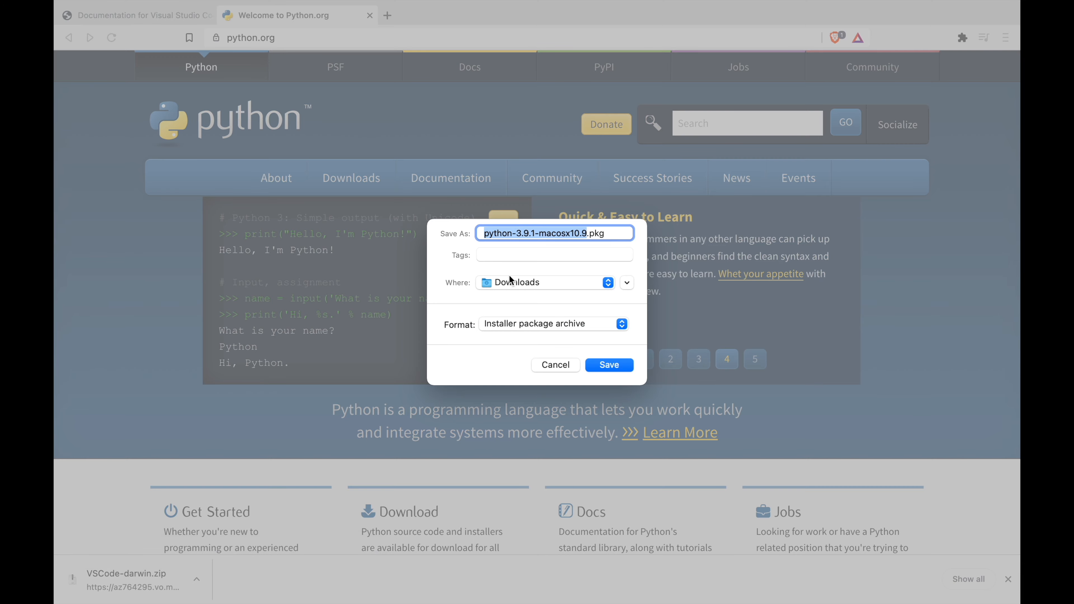
{"action": "left_click", "coordinate": [607, 372]}
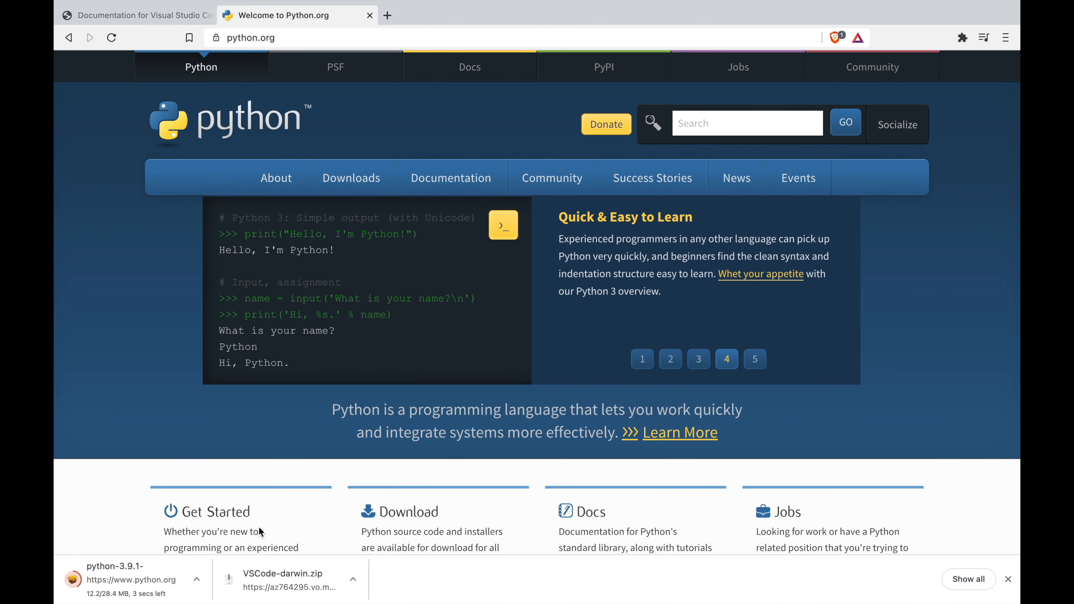
Unpack VSCode-darwin.zip and move the extracted Visual Studio Code app into the Applications folder.
{"action": "left_click", "coordinate": [262, 586]}
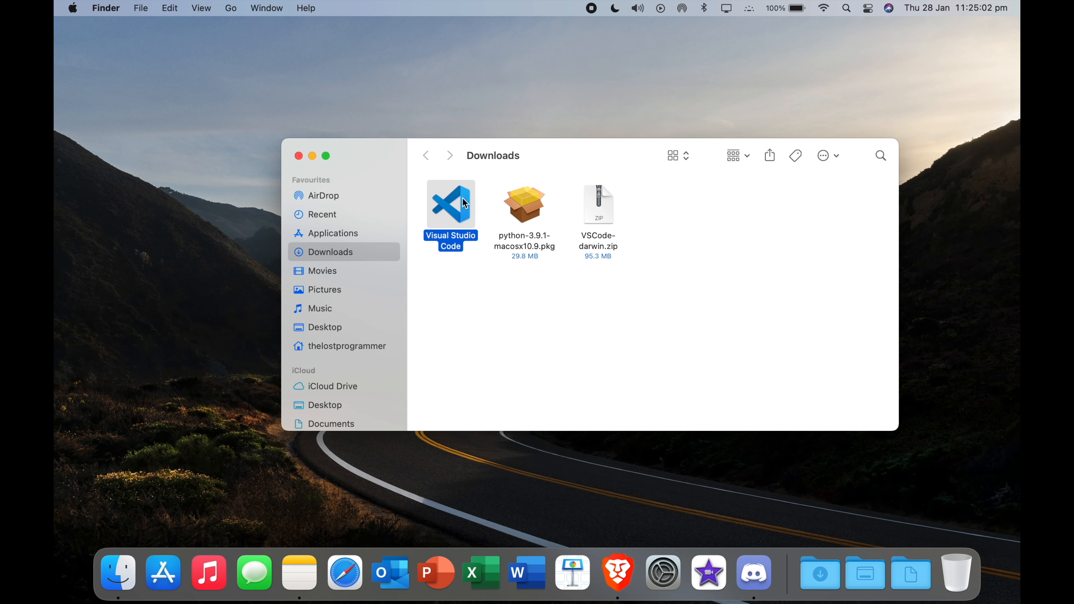
{"action": "left_click_drag", "start_coordinate": [462, 204], "coordinate": [384, 232]}
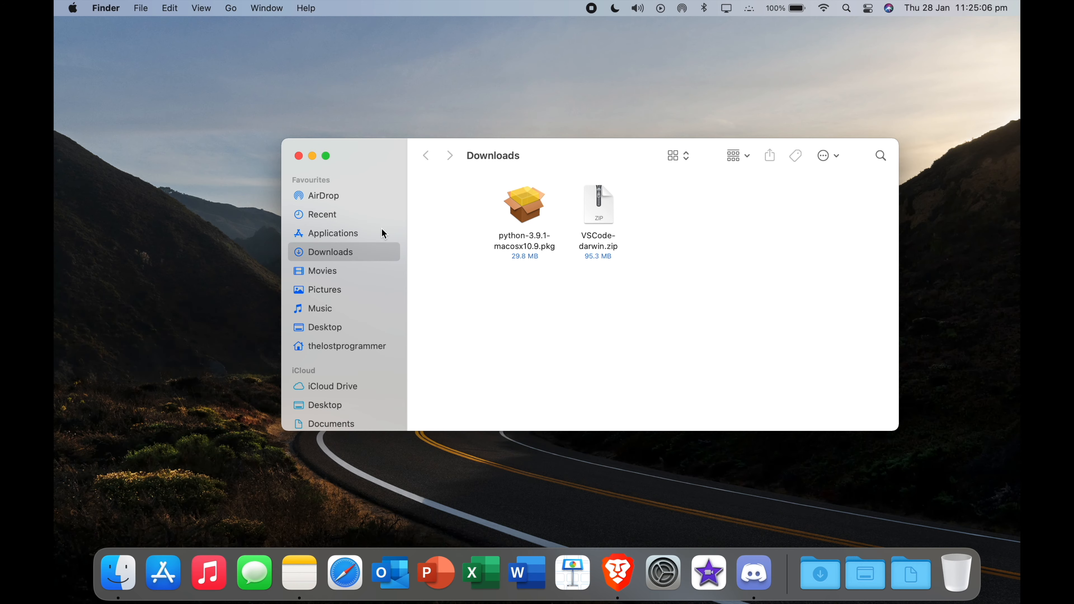
Launch Visual Studio Code from the installed applications and allow the app downloaded from the internet to open.
{"action": "key", "text": "F4"}
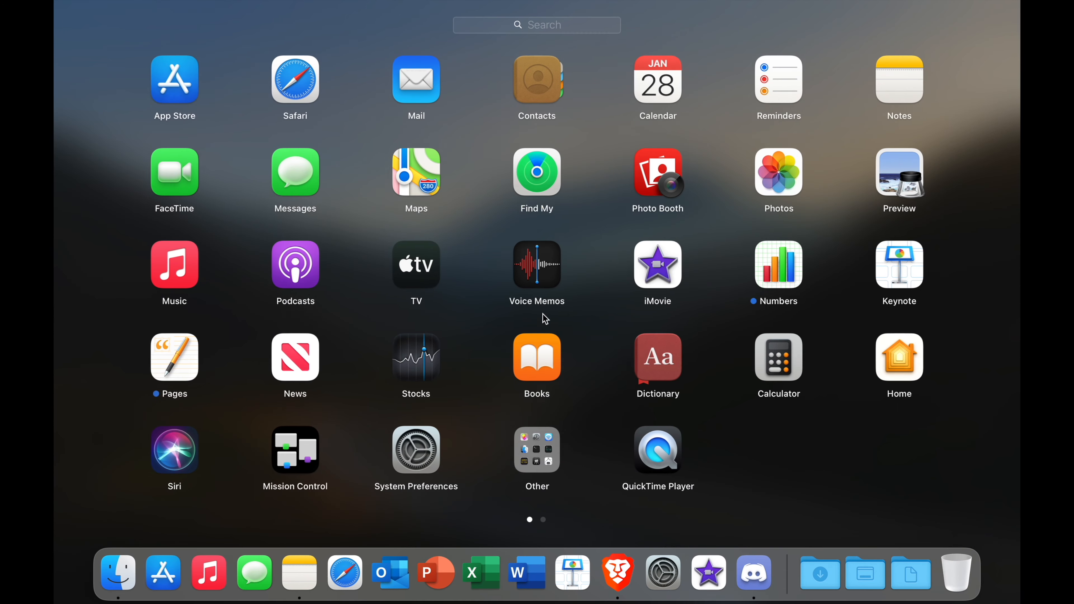
{"action": "scroll", "coordinate": [543, 314], "scroll_direction": "right", "scroll_amount": 5}
{"action": "scroll", "coordinate": [575, 211], "scroll_direction": "left", "scroll_amount": 5}
{"action": "left_click", "coordinate": [731, 414]}
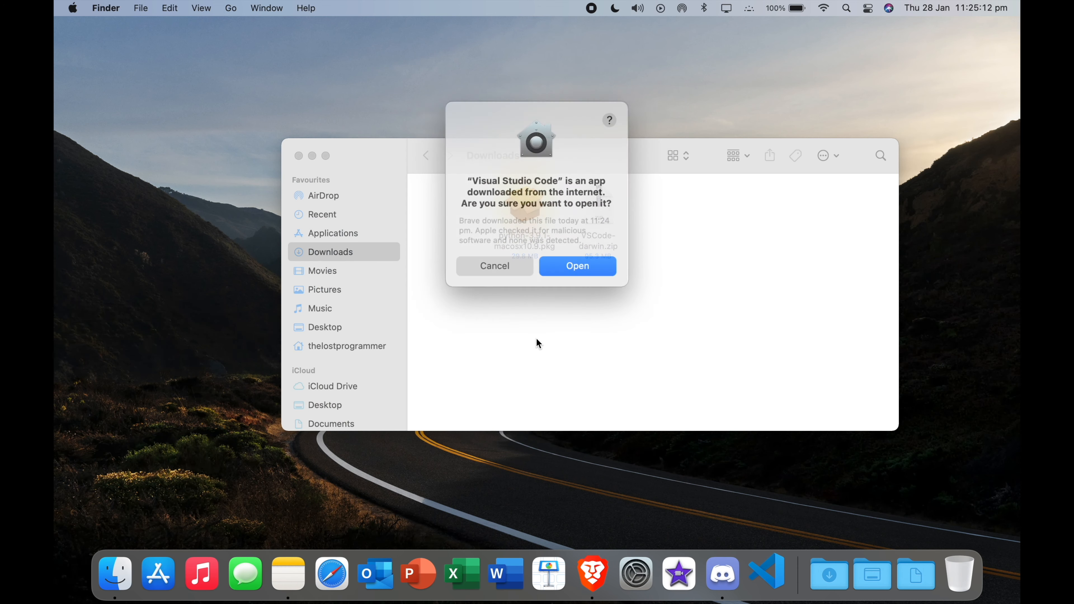
{"action": "left_click", "coordinate": [575, 264]}
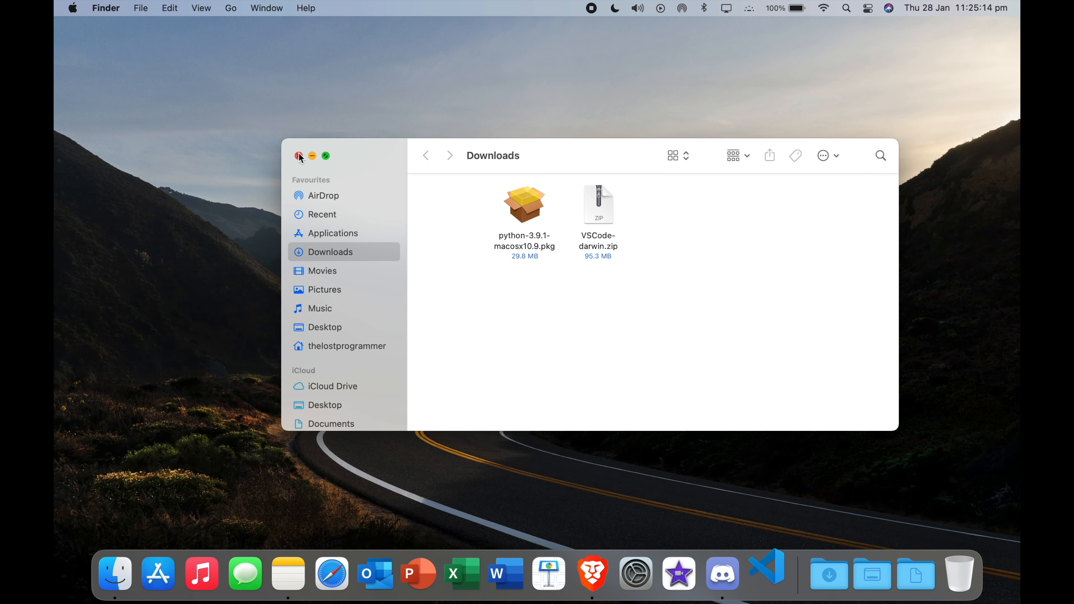
Open python-3.9.1-macosx10.9.pkg and close the Visual Studio Code and Downloads windows around the installer.
{"action": "left_click", "coordinate": [528, 209]}
{"action": "double_click", "coordinate": [529, 208]}
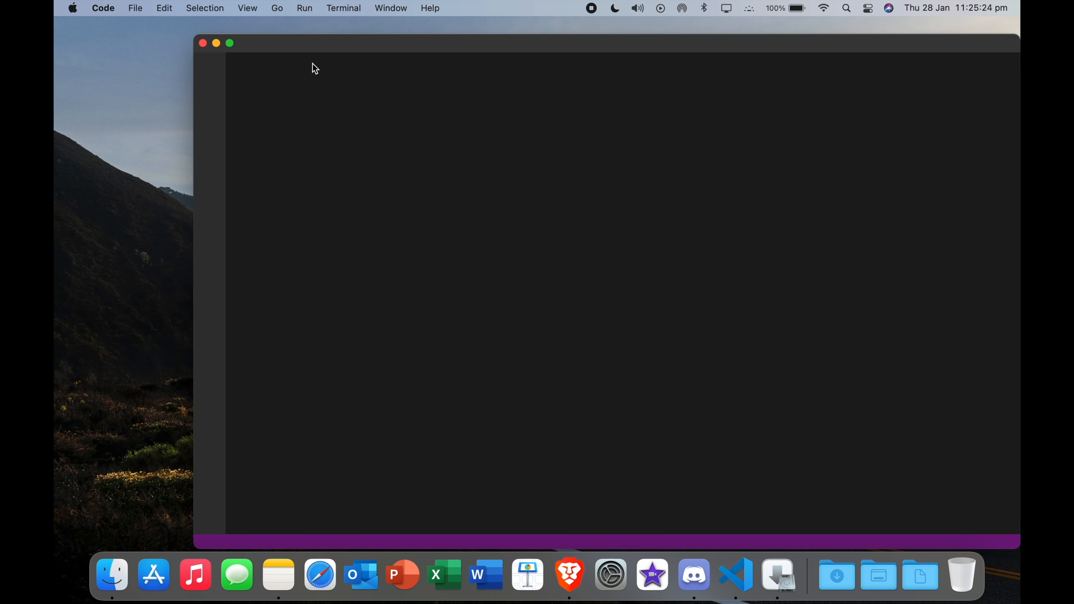
{"action": "left_click_drag", "start_coordinate": [329, 53], "coordinate": [230, 36]}
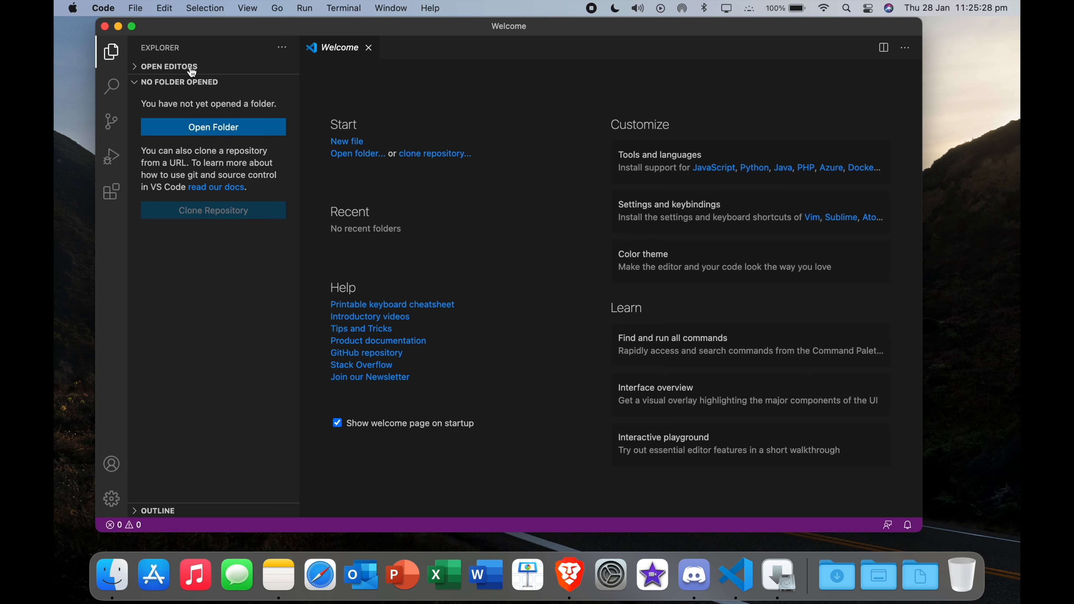
{"action": "left_click", "coordinate": [105, 26]}
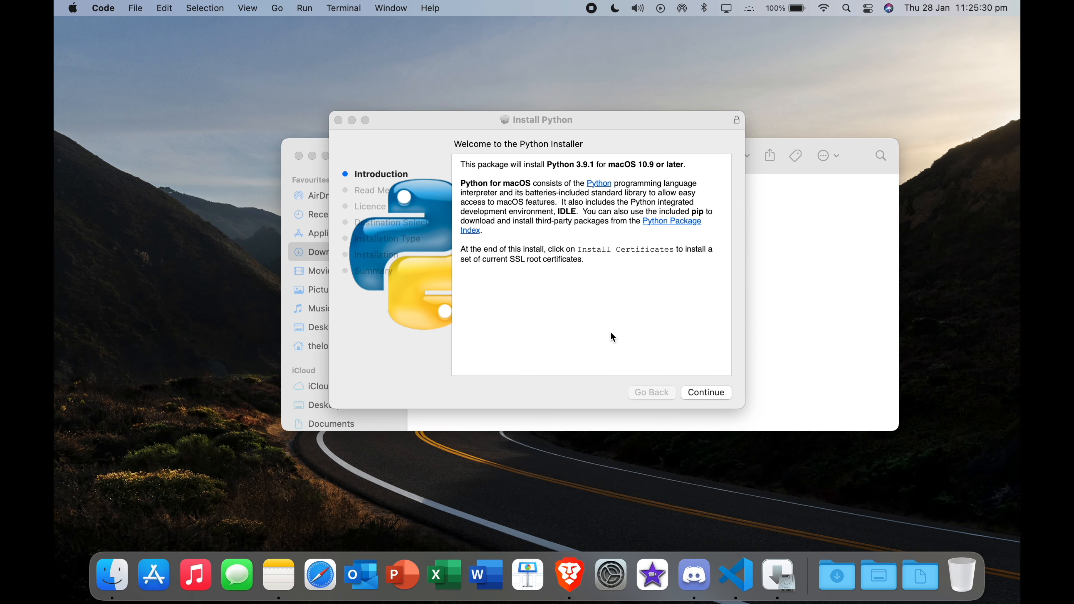
{"action": "left_click_drag", "start_coordinate": [453, 129], "coordinate": [587, 160]}
{"action": "left_click", "coordinate": [299, 156]}
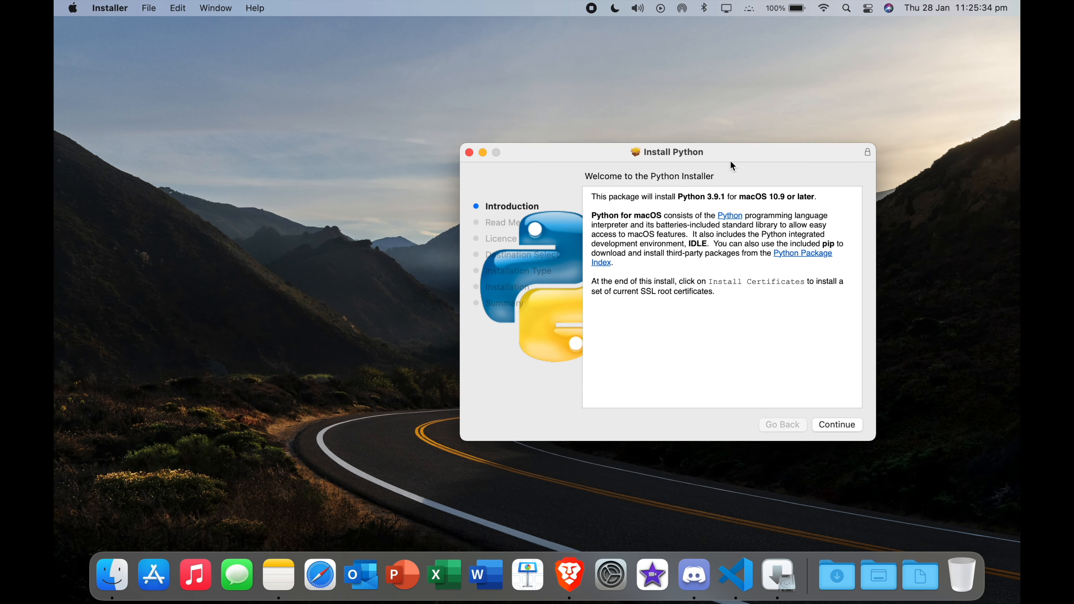
Proceed through the Python installer's introduction and important information, and agree to the software licence terms.
{"action": "left_click_drag", "start_coordinate": [729, 159], "coordinate": [596, 122]}
{"action": "left_click", "coordinate": [703, 383]}
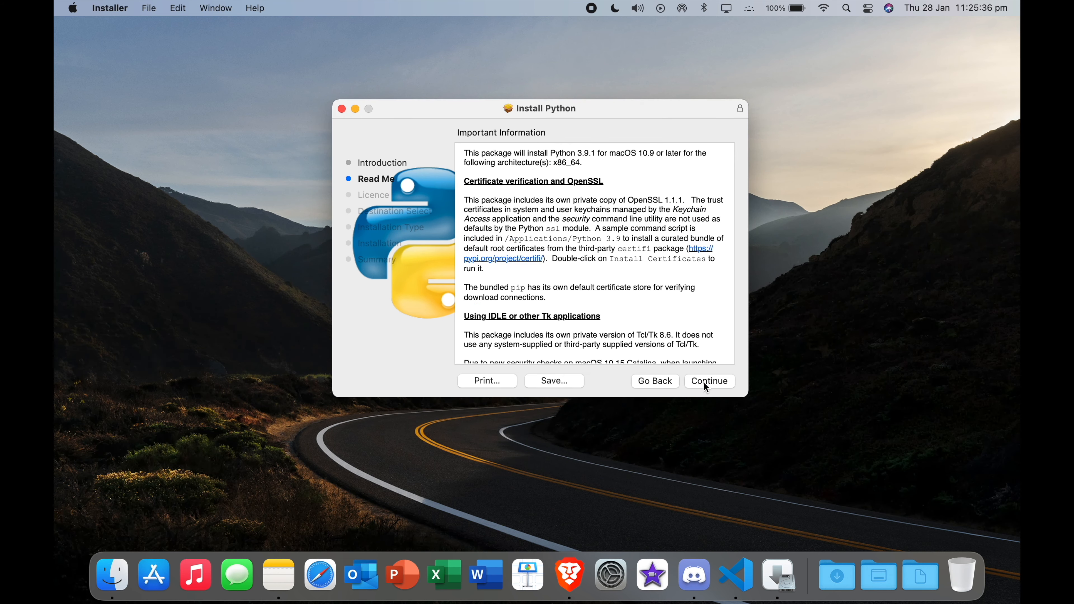
{"action": "scroll", "coordinate": [581, 324], "scroll_direction": "down", "scroll_amount": 5}
{"action": "scroll", "coordinate": [581, 324], "scroll_direction": "down", "scroll_amount": 5}
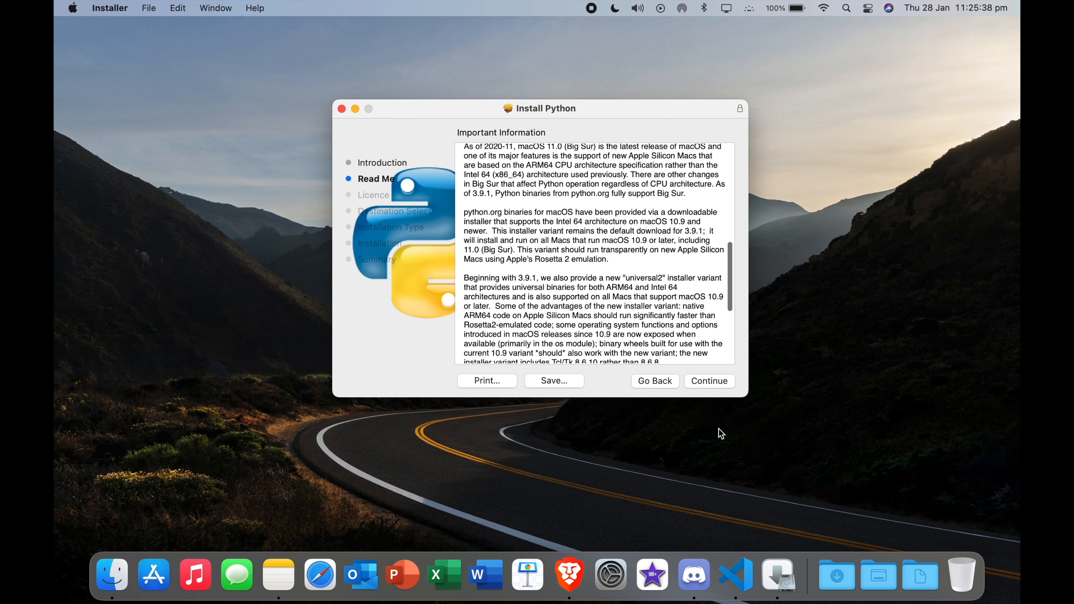
{"action": "left_click", "coordinate": [712, 382]}
{"action": "left_click", "coordinate": [693, 380]}
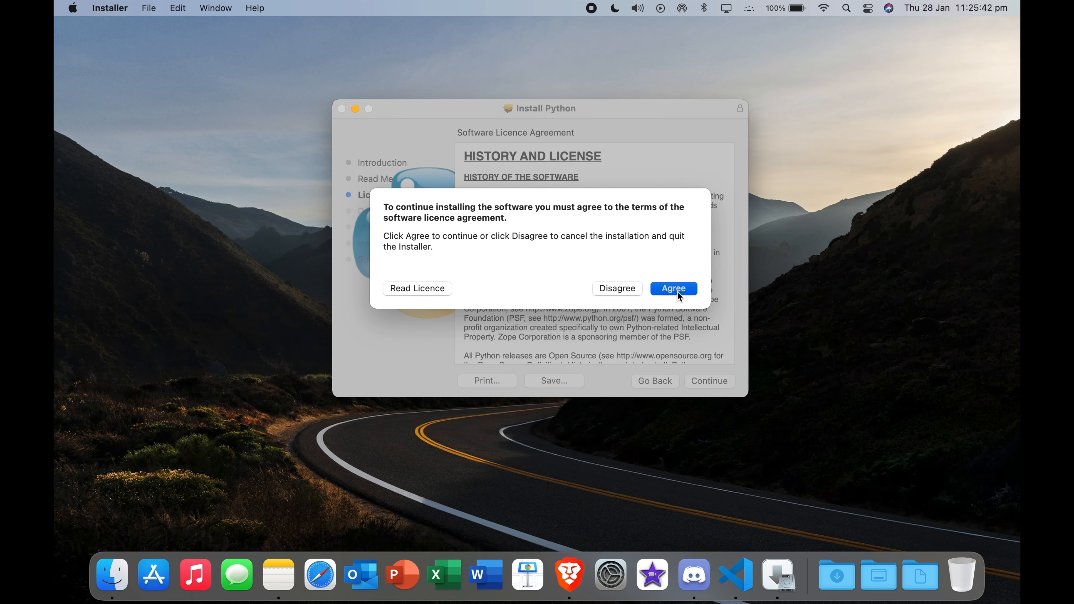
{"action": "left_click", "coordinate": [677, 291]}
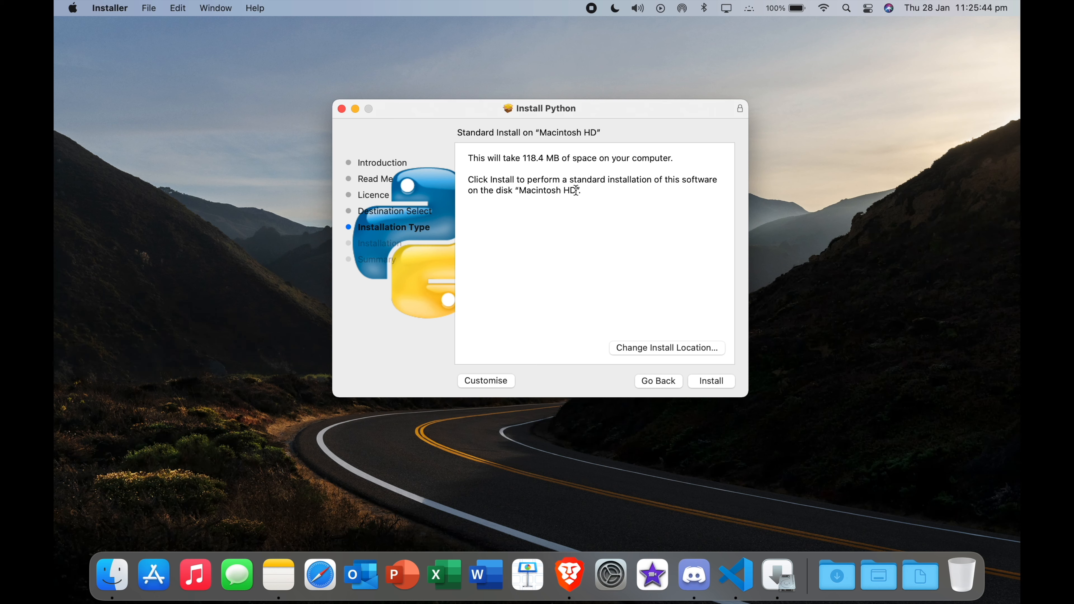
Start the standard Python installation on Macintosh HD and authorize it with the account password.
{"action": "left_click", "coordinate": [703, 382]}
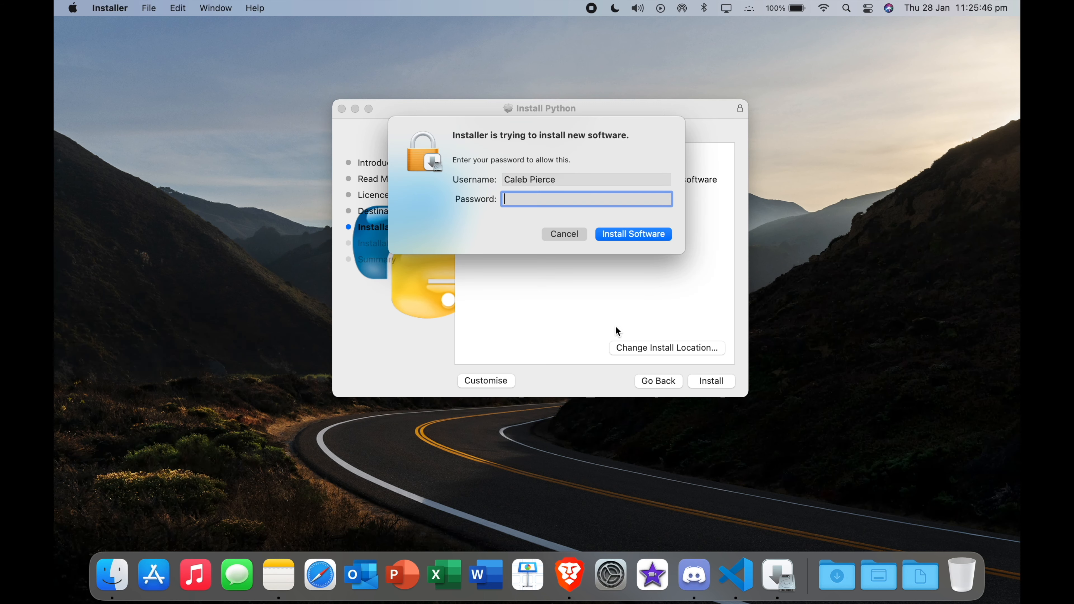
{"action": "type", "text": "•••"}
{"action": "key", "text": "Return"}
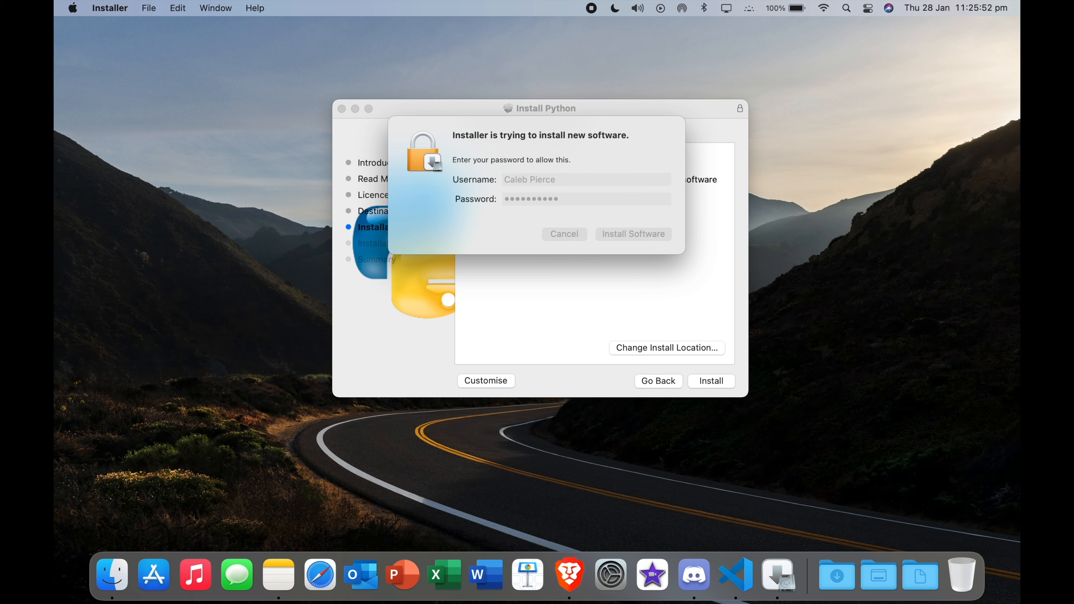
{"action": "type", "text": "•••••••••"}
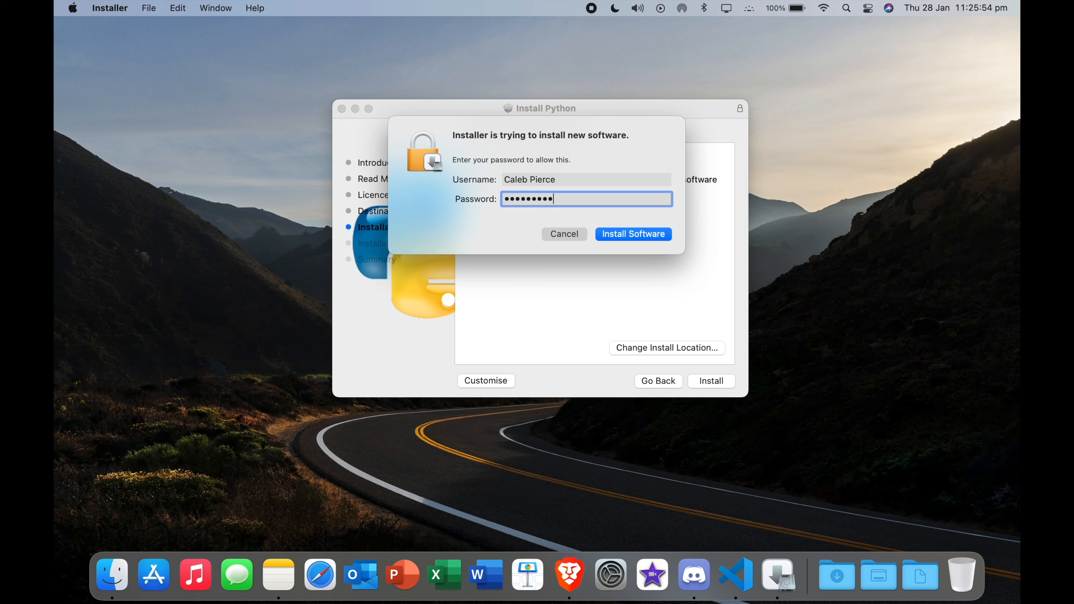
{"action": "type", "text": "••"}
{"action": "key", "text": "Return"}
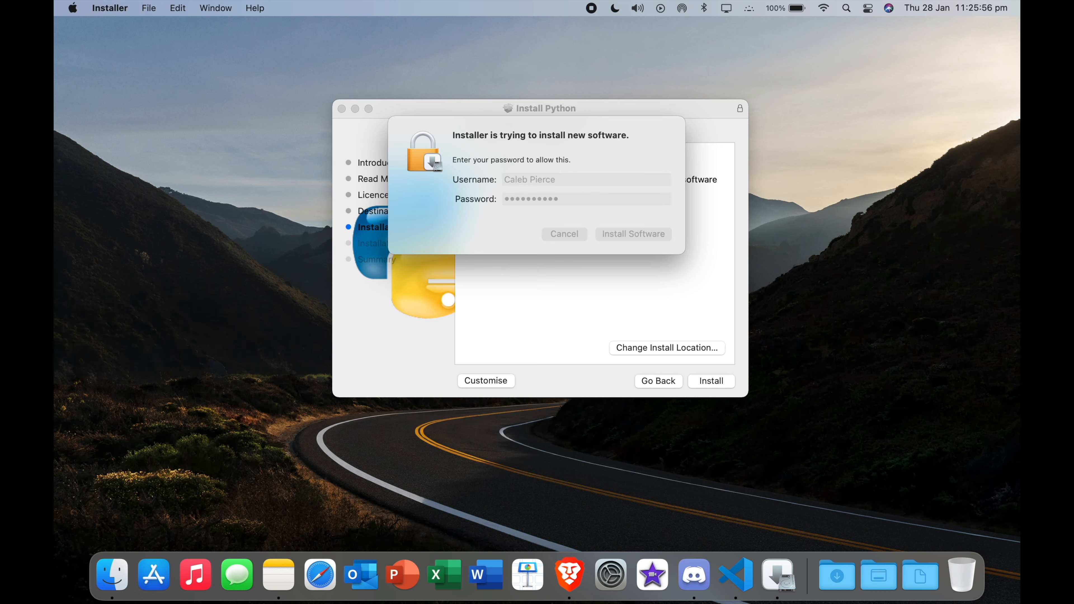
{"action": "type", "text": "•"}
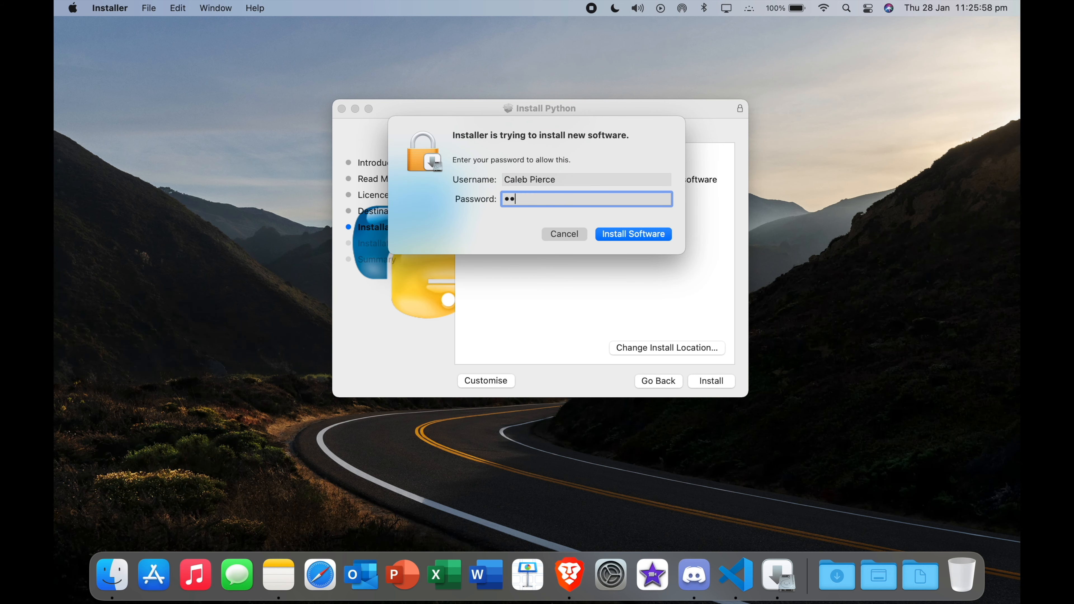
{"action": "key", "text": "Return"}
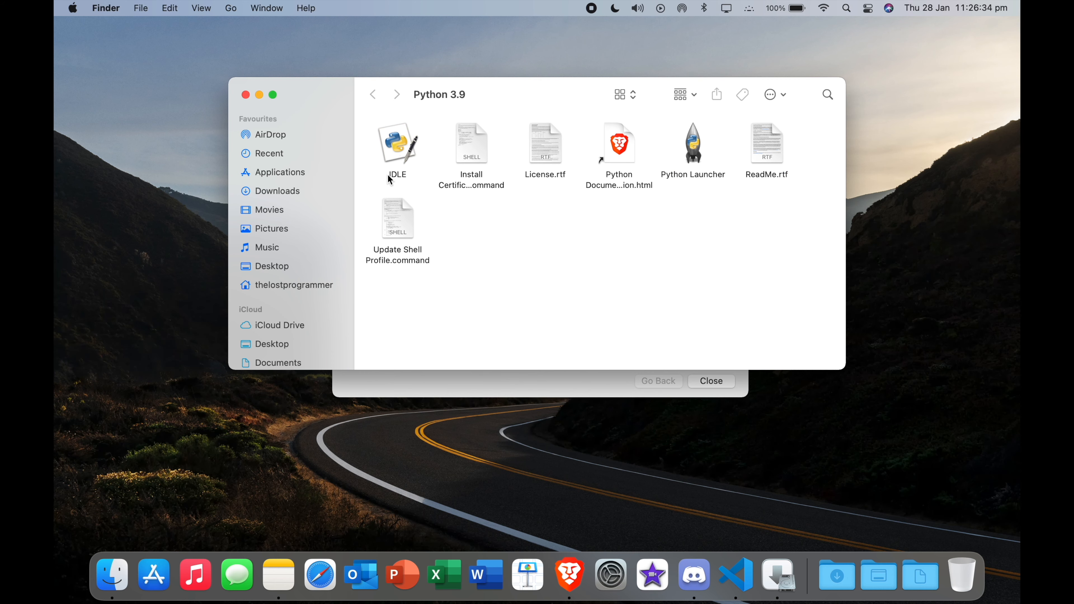
Close the Python 3.9 folder and the finished installer, moving the installer package to the Trash.
{"action": "left_click", "coordinate": [245, 94]}
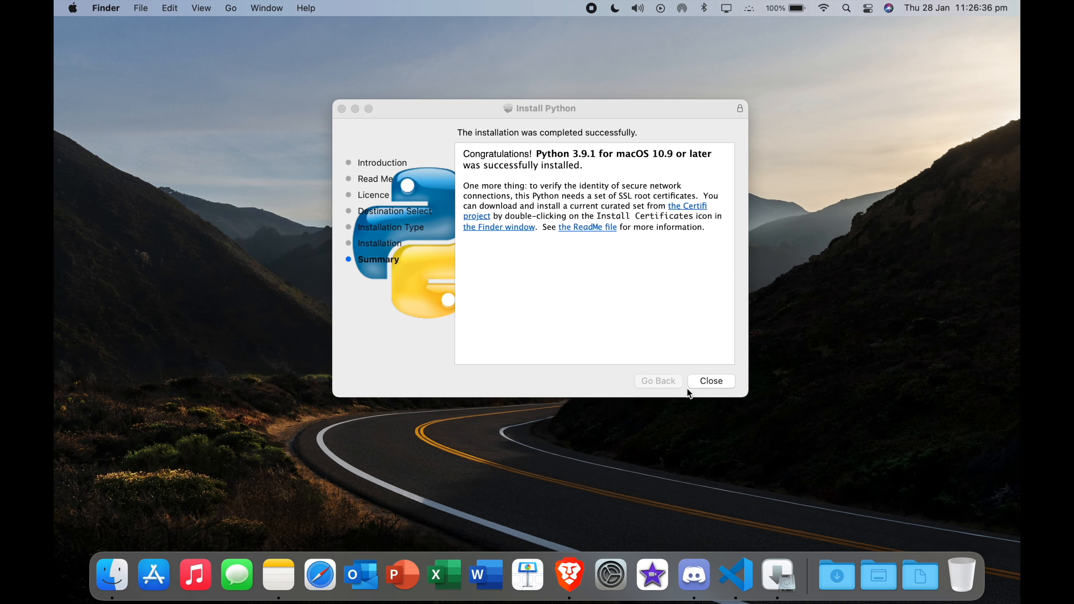
{"action": "left_click", "coordinate": [712, 383]}
{"action": "left_click", "coordinate": [592, 306]}
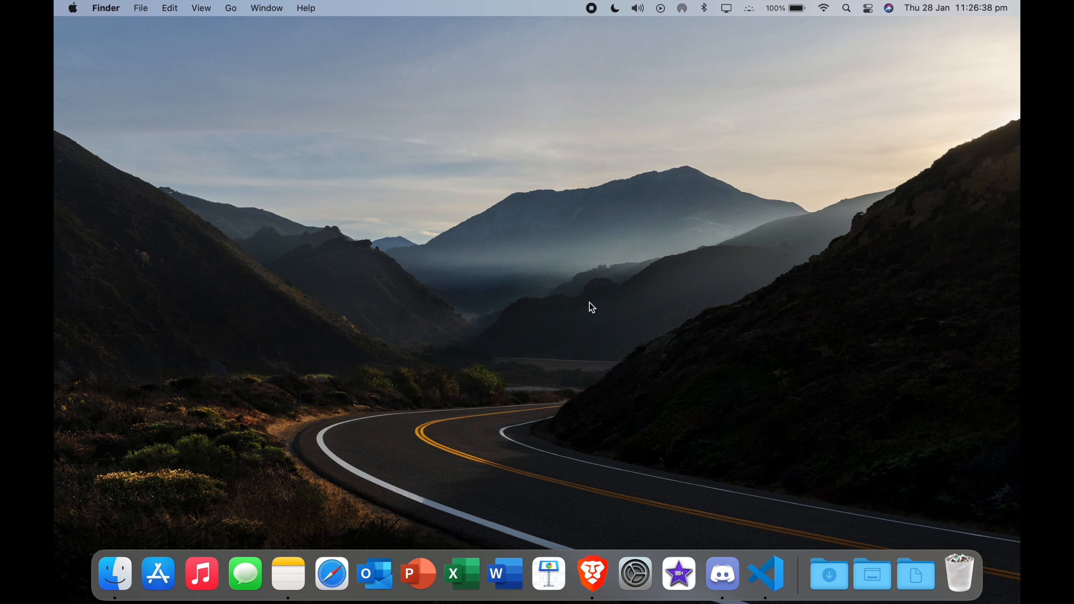
Switch to Visual Studio Code and install Microsoft's Python extension from the popular extensions.
{"action": "left_click", "coordinate": [768, 569]}
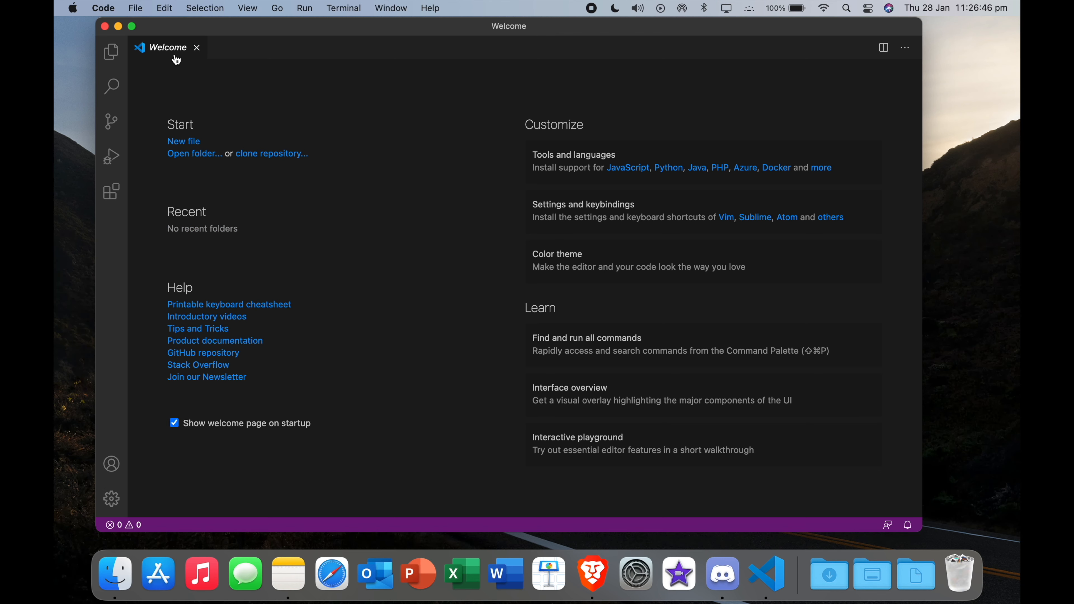
{"action": "left_click", "coordinate": [113, 53]}
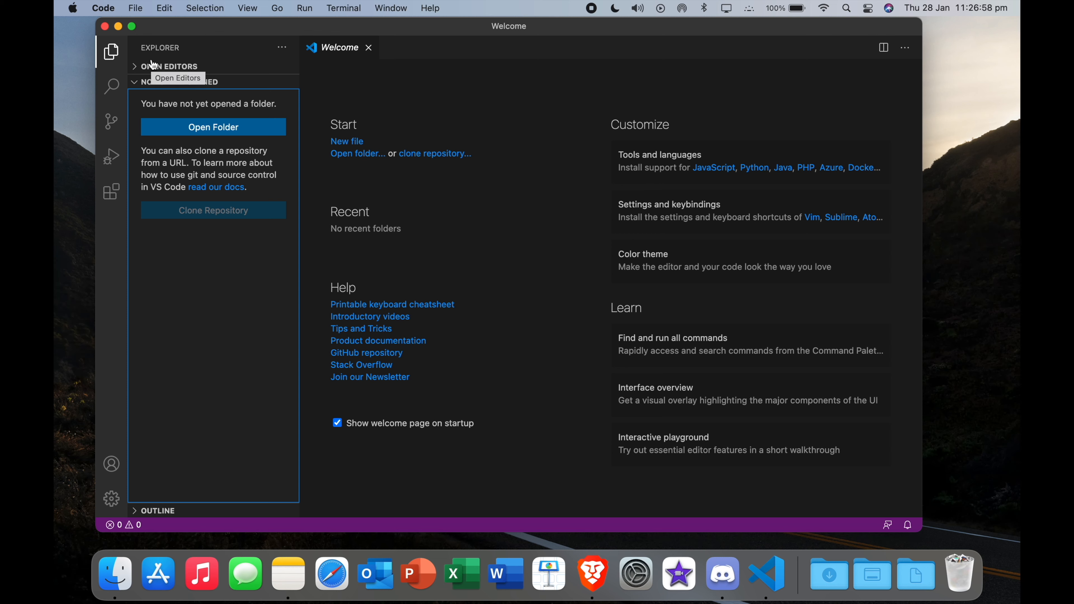
{"action": "left_click", "coordinate": [111, 193]}
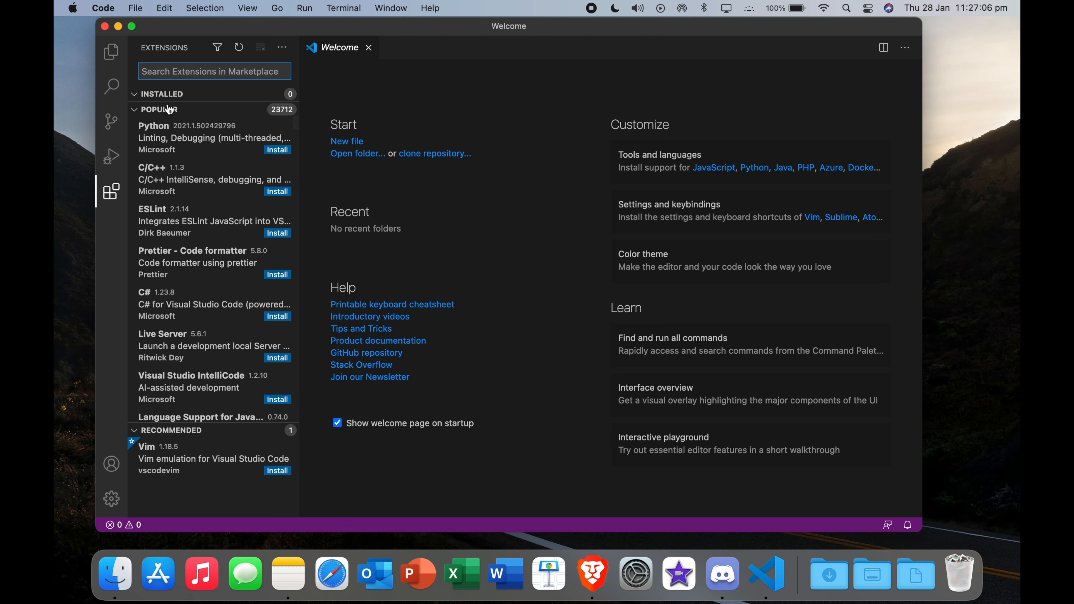
{"action": "left_click", "coordinate": [178, 142]}
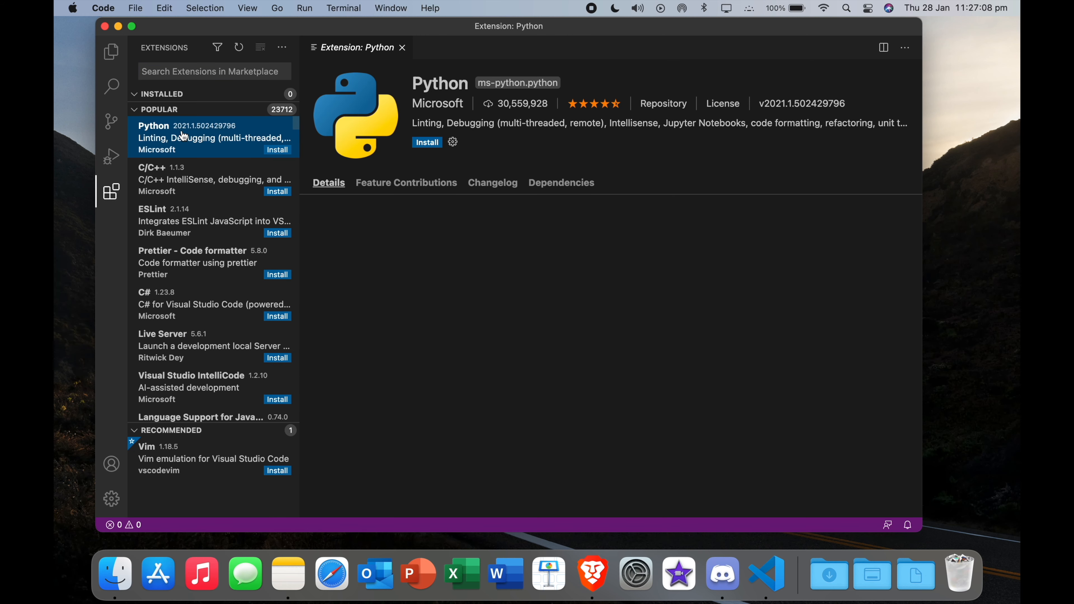
{"action": "left_click", "coordinate": [191, 70]}
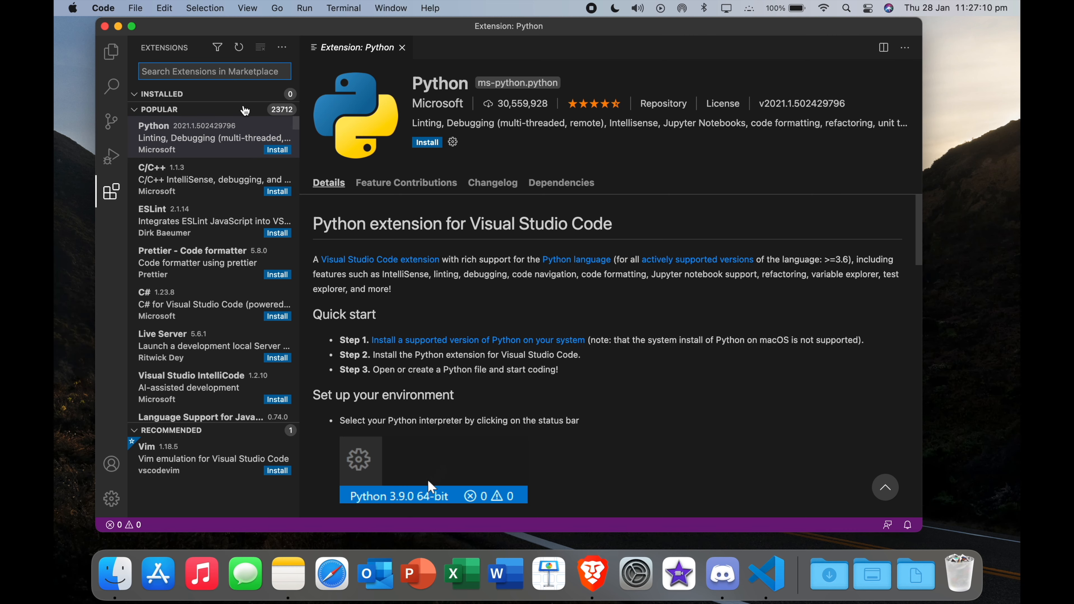
{"action": "left_click", "coordinate": [426, 142]}
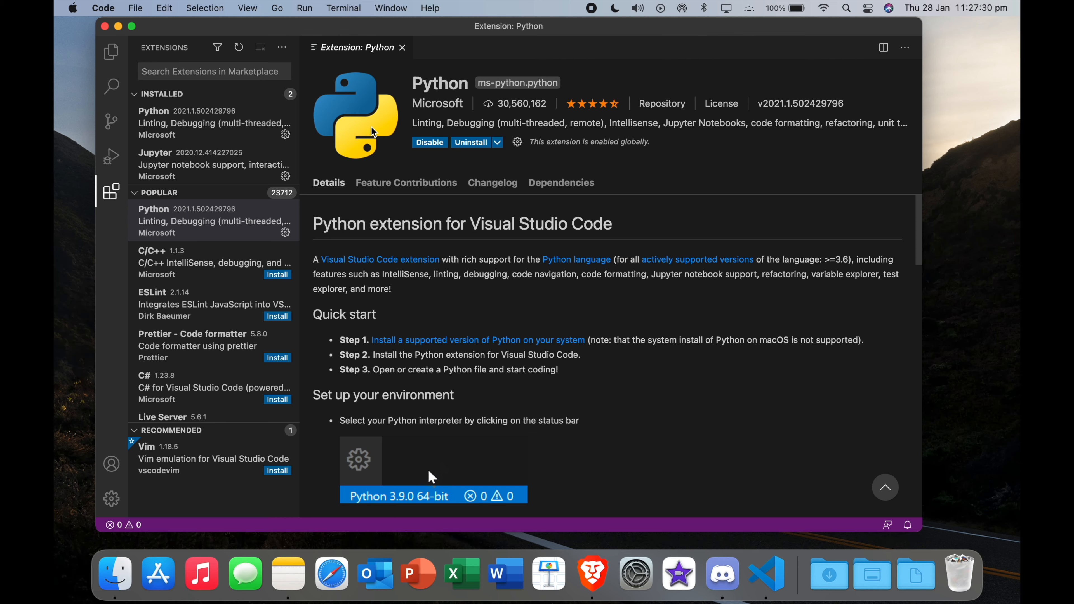
Search the extension marketplace for vscode-icons, install that extension, and choose VSCode Icons as the file icon theme.
{"action": "left_click", "coordinate": [252, 70]}
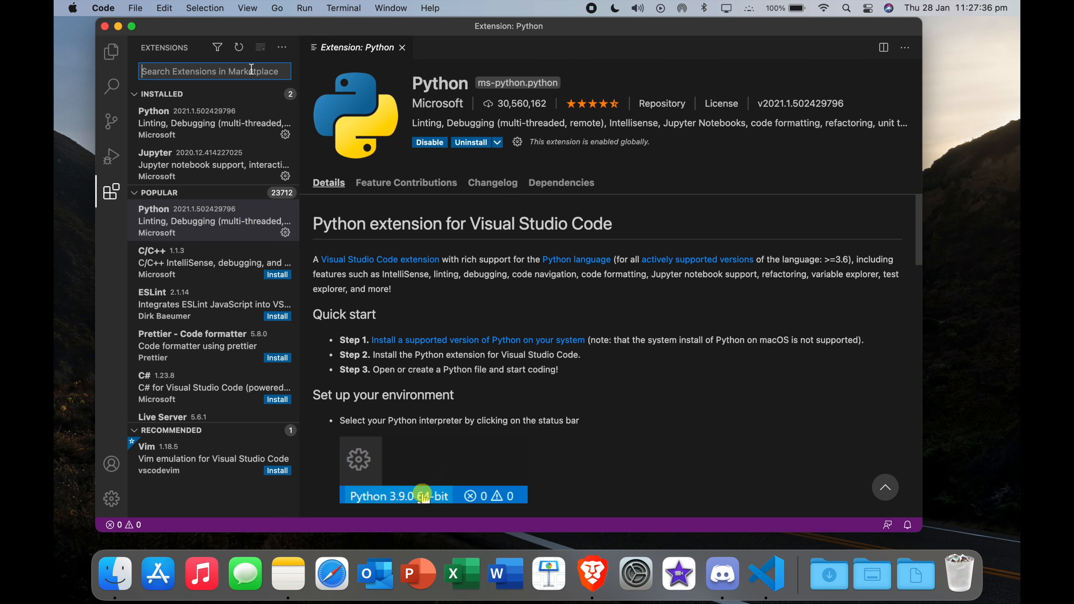
{"action": "type", "text": "vs"}
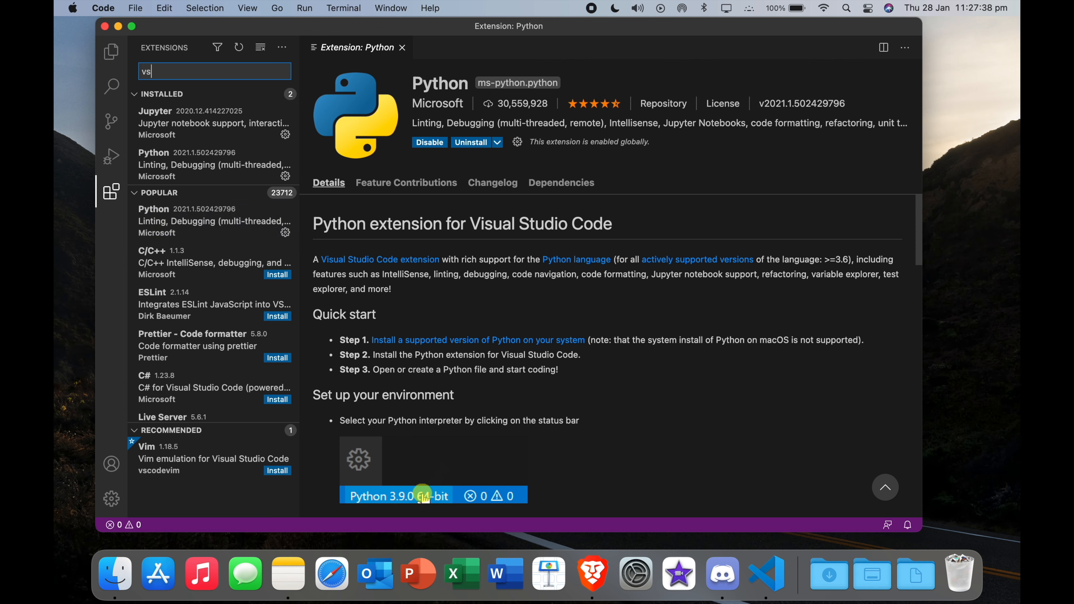
{"action": "type", "text": "code"}
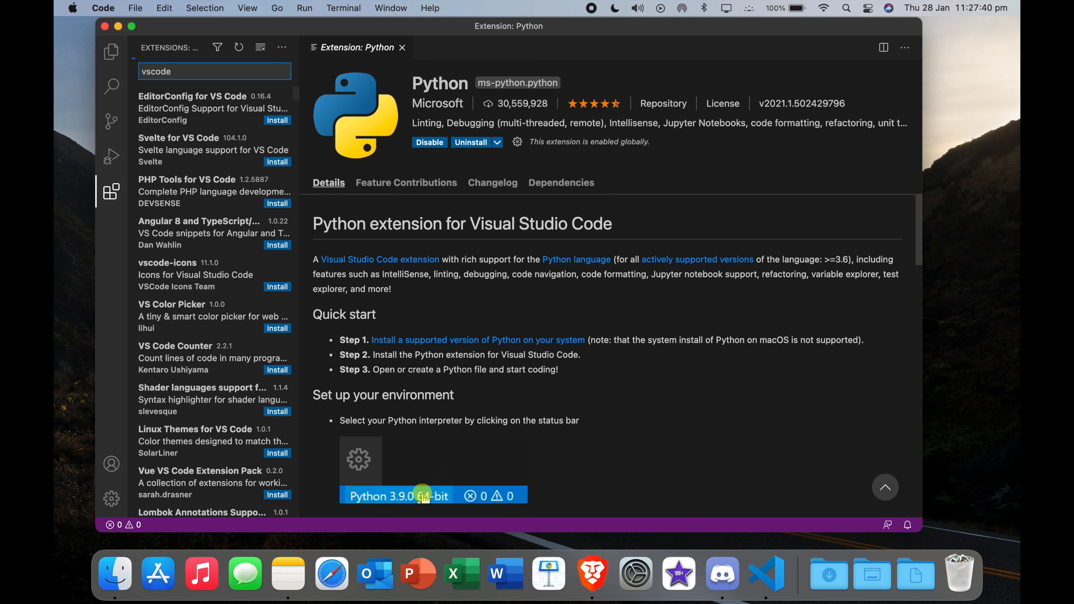
{"action": "type", "text": "-ions"}
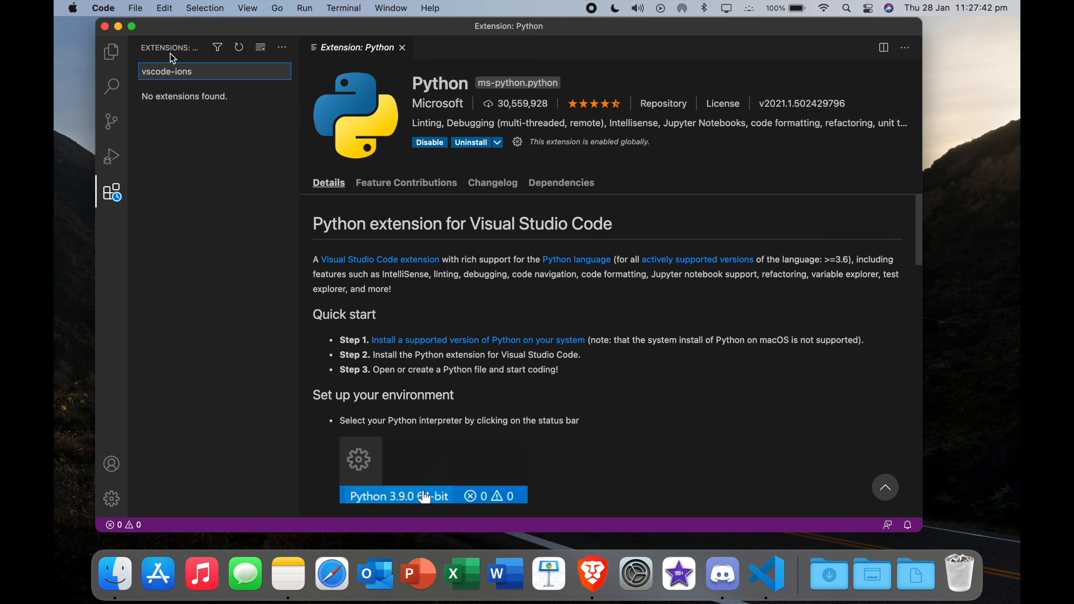
{"action": "key", "text": "BackSpace"}
{"action": "key", "text": "BackSpace"}
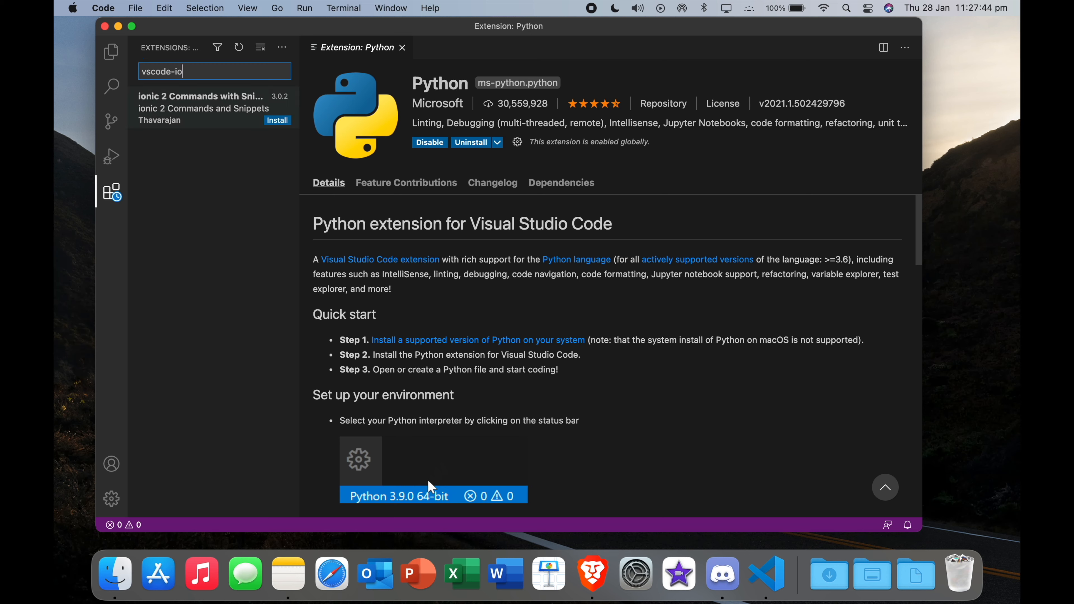
{"action": "key", "text": "BackSpace"}
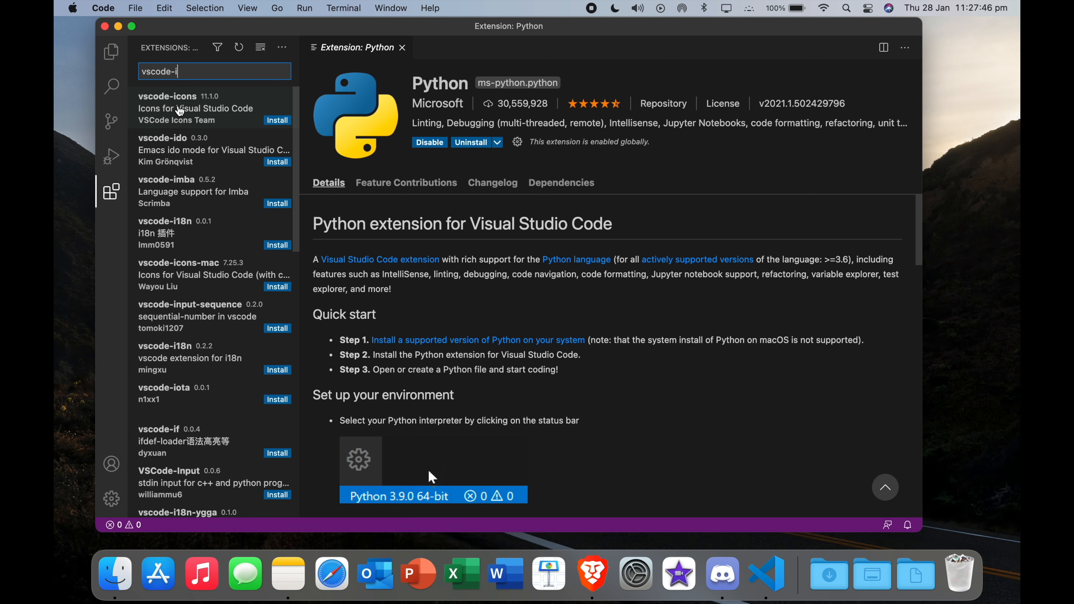
{"action": "left_click", "coordinate": [179, 110]}
{"action": "left_click", "coordinate": [425, 143]}
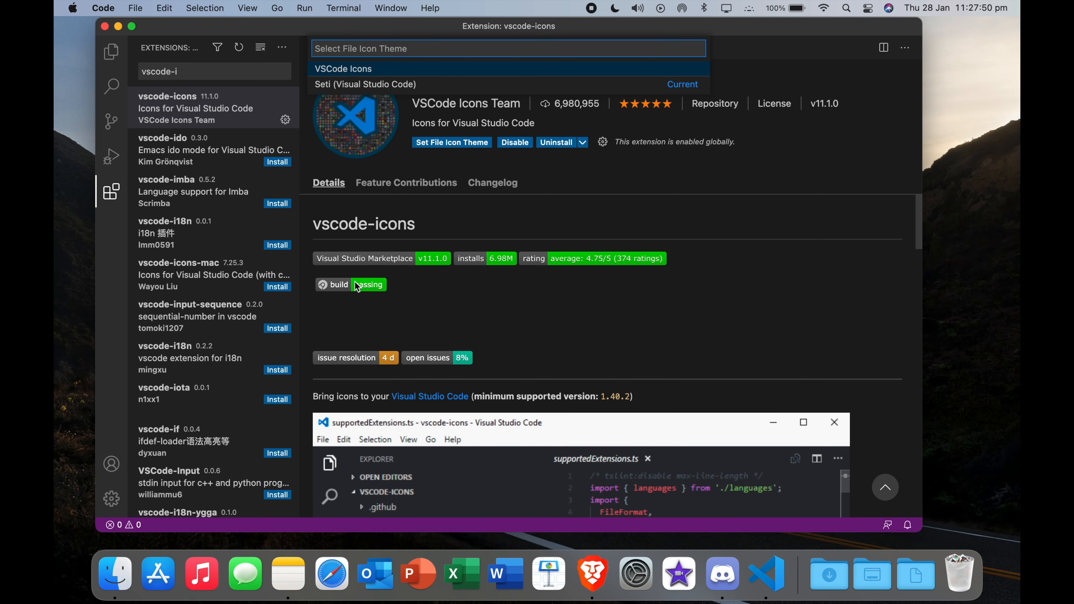
{"action": "left_click", "coordinate": [432, 73]}
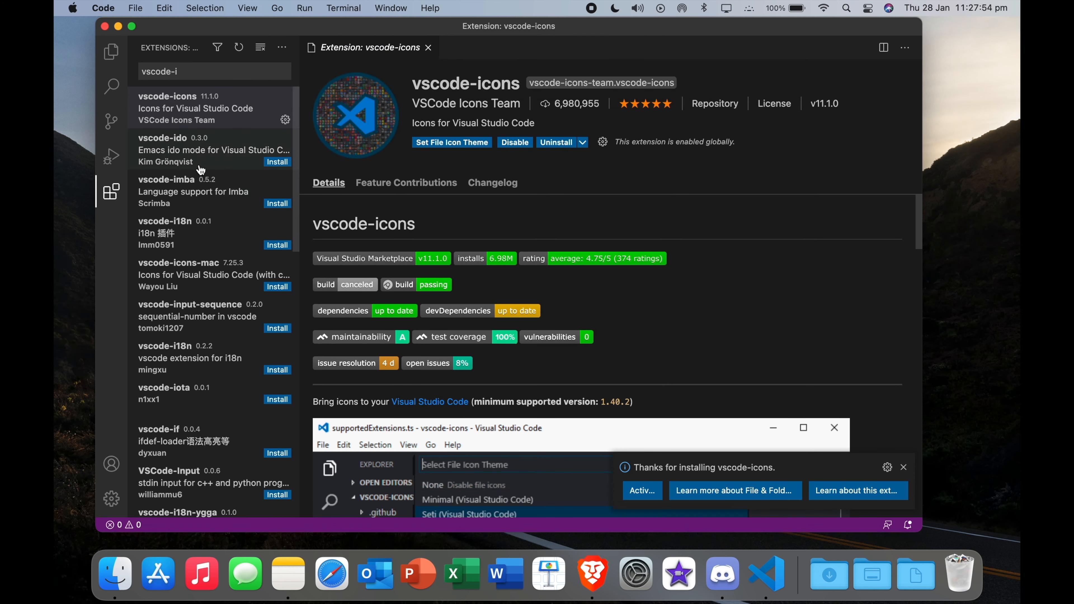
Show the Explorer with its open editors expanded, and create a folder named Python on the Mac desktop.
{"action": "left_click", "coordinate": [113, 53]}
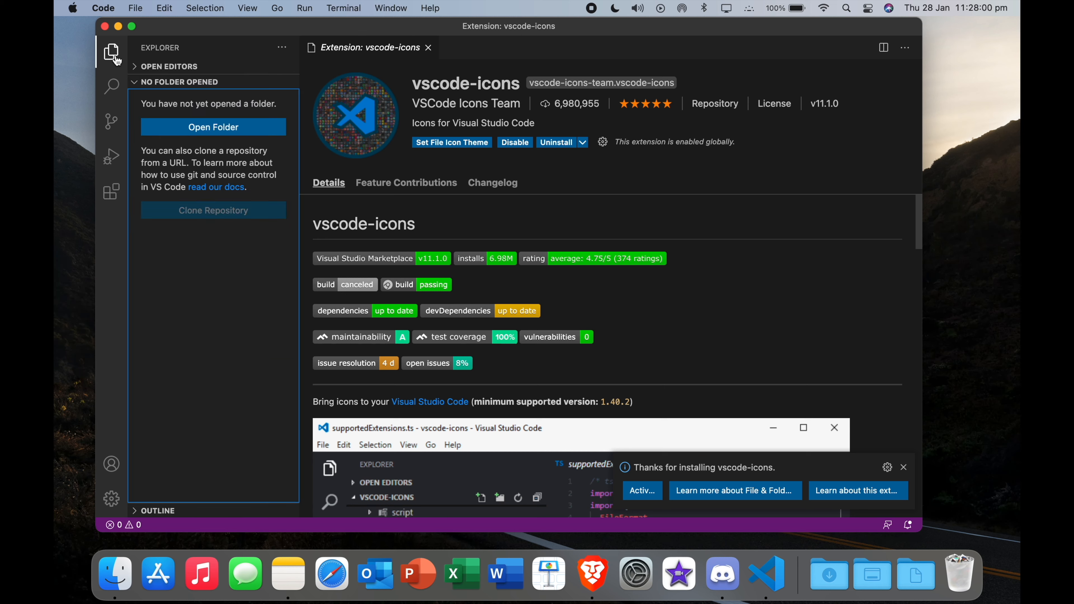
{"action": "left_click", "coordinate": [139, 68]}
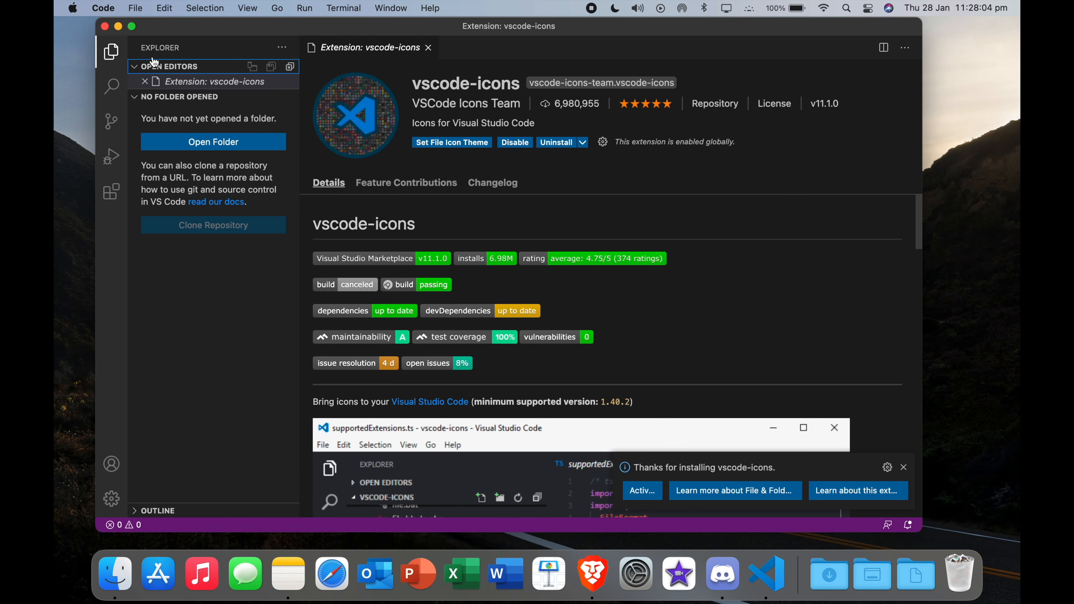
{"action": "left_click", "coordinate": [956, 168]}
{"action": "key", "text": "F11"}
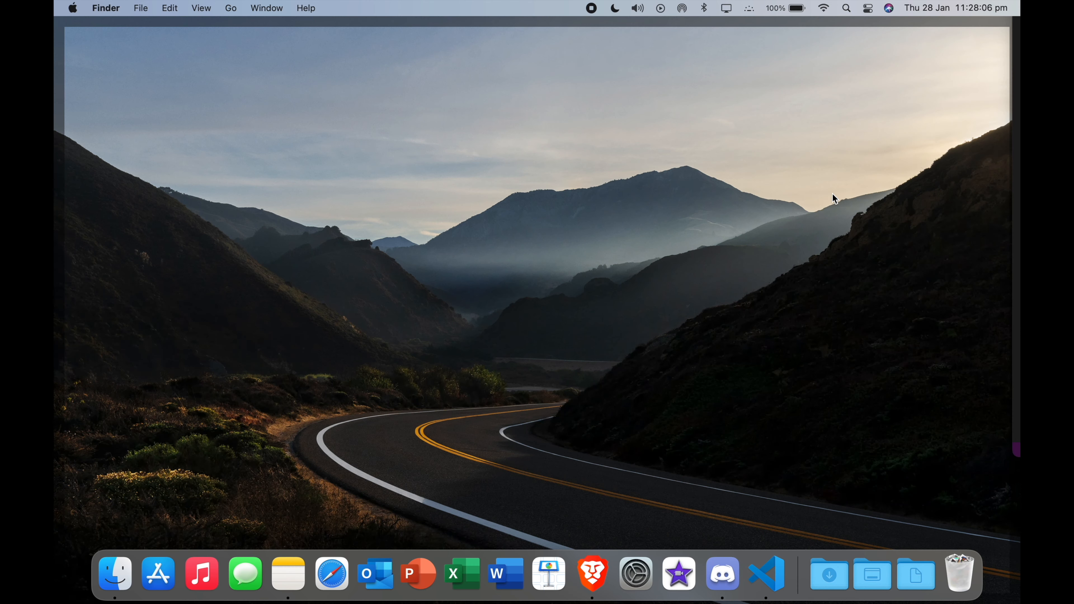
{"action": "key", "text": "shift+super+n"}
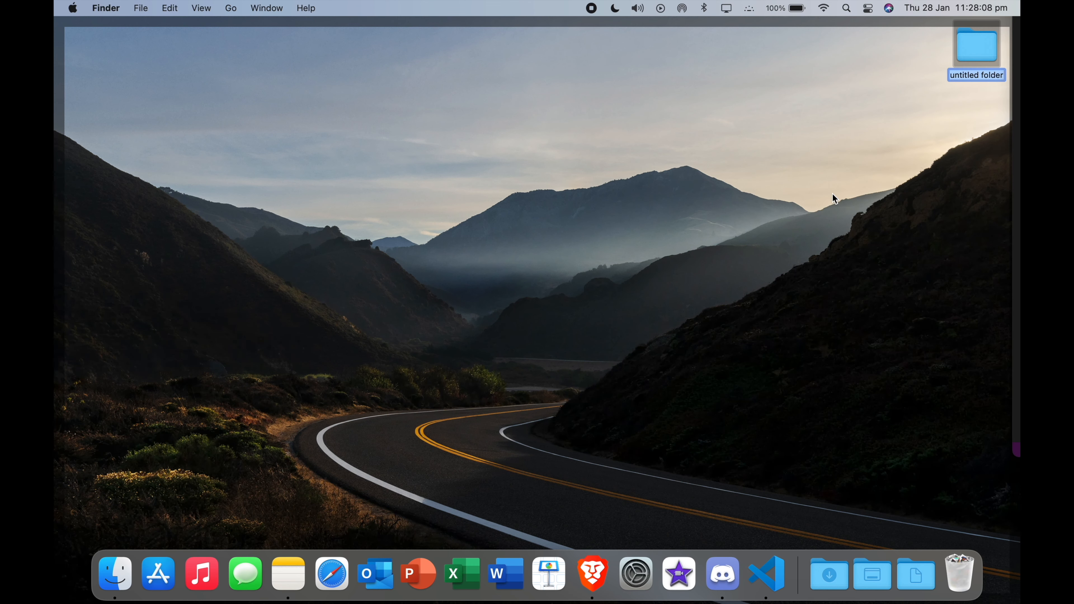
{"action": "type", "text": "Python"}
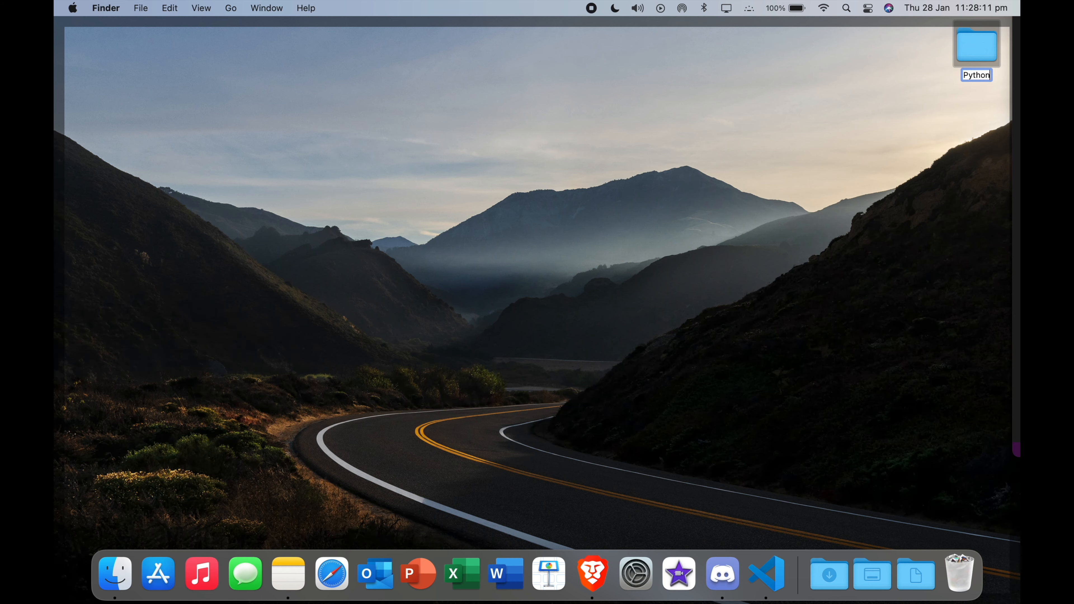
{"action": "key", "text": "Return"}
{"action": "key", "text": "F11"}
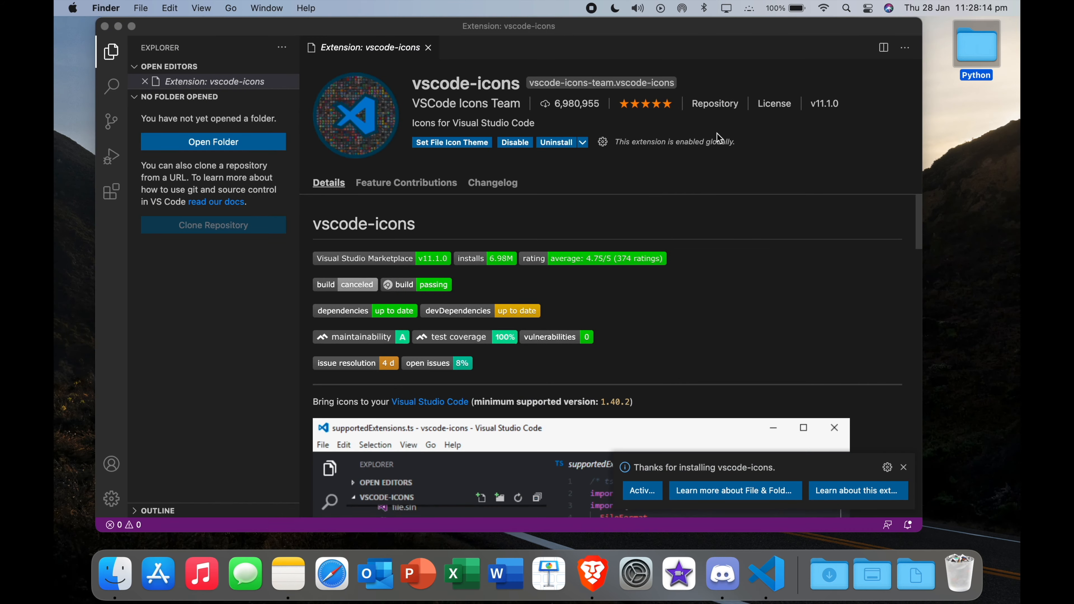
Return to Visual Studio Code and open the Python folder from the desktop as the working folder.
{"action": "left_click", "coordinate": [142, 8]}
{"action": "left_click", "coordinate": [442, 126]}
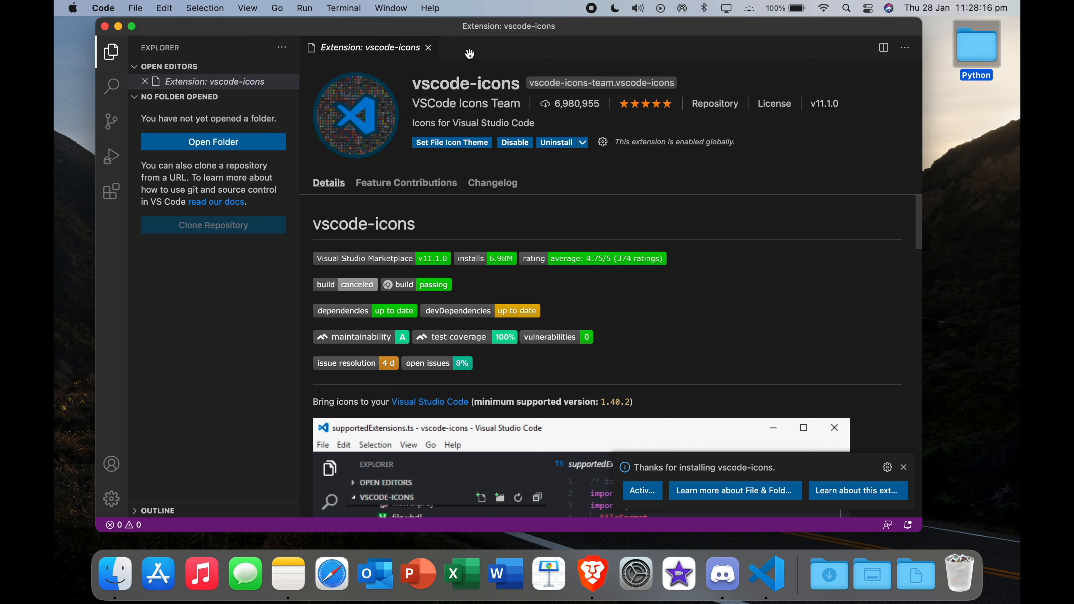
{"action": "left_click", "coordinate": [163, 7]}
{"action": "mouse_move", "coordinate": [145, 5]}
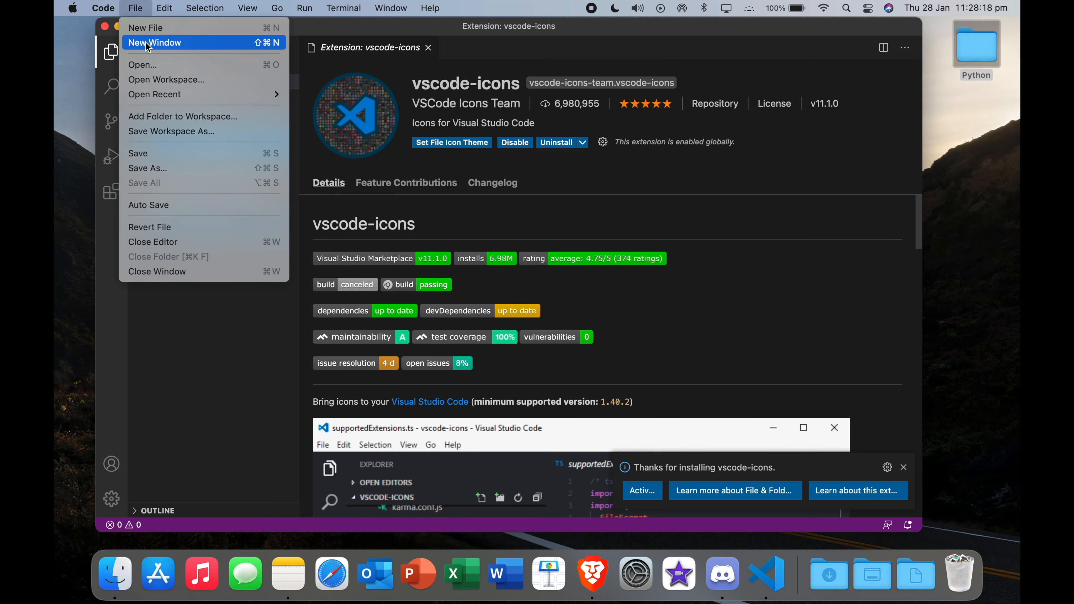
{"action": "left_click", "coordinate": [146, 66]}
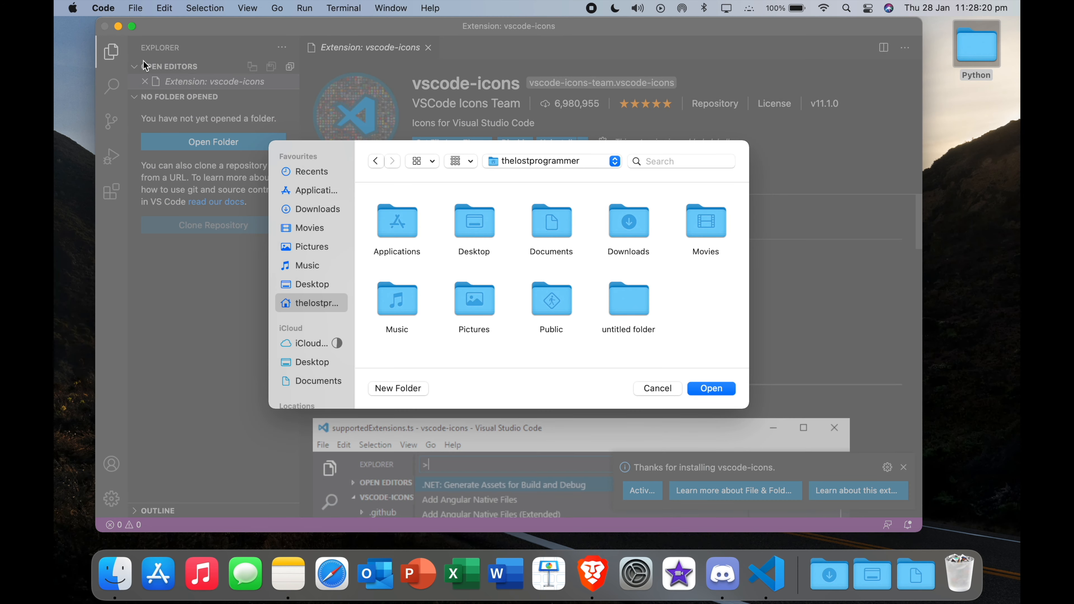
{"action": "left_click", "coordinate": [306, 284]}
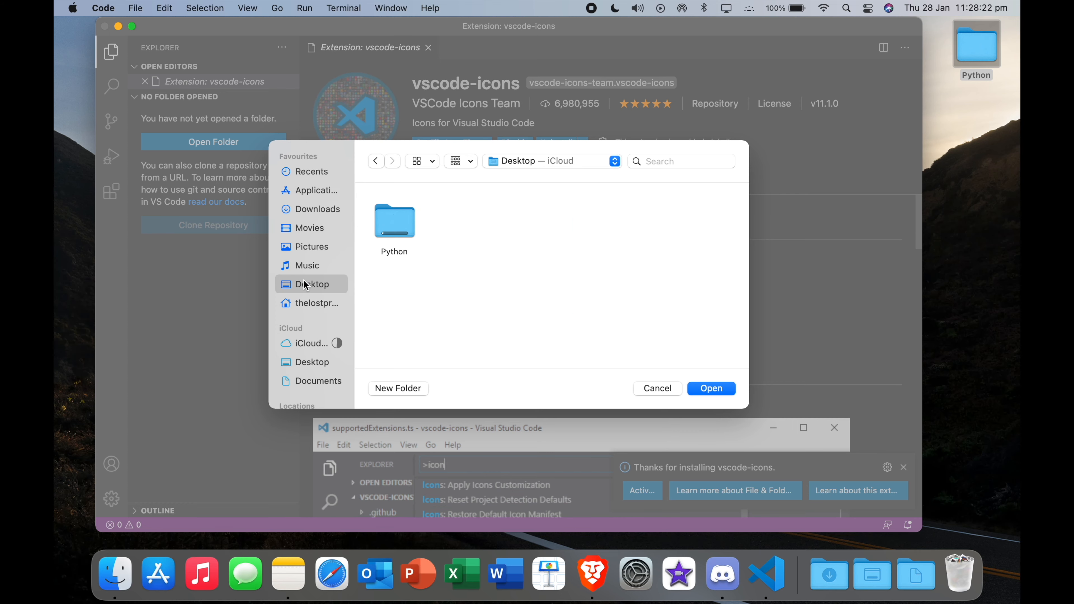
{"action": "left_click", "coordinate": [386, 229]}
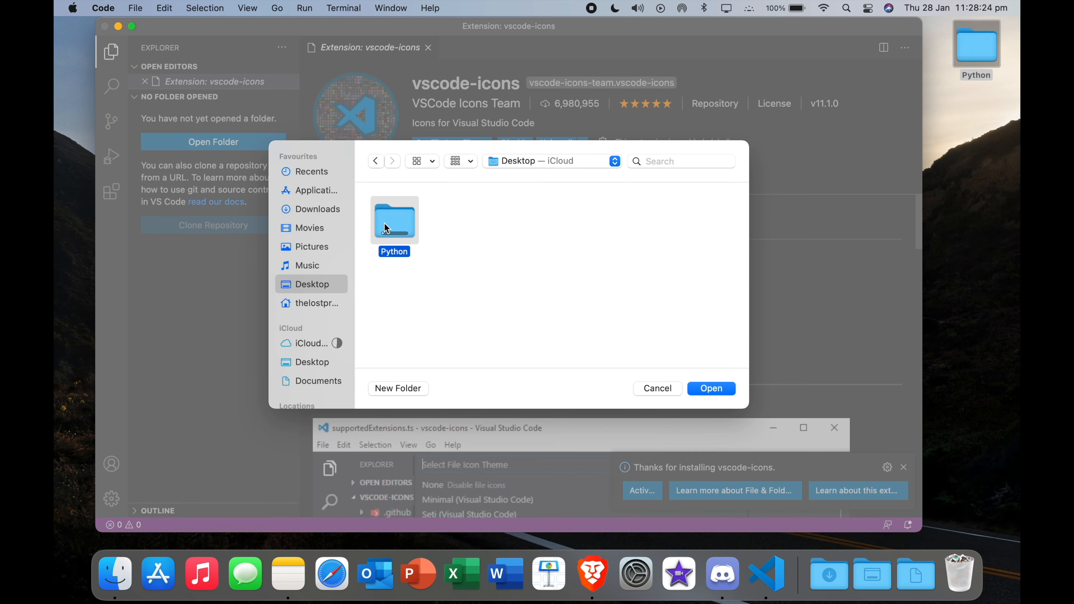
{"action": "key", "text": "Return"}
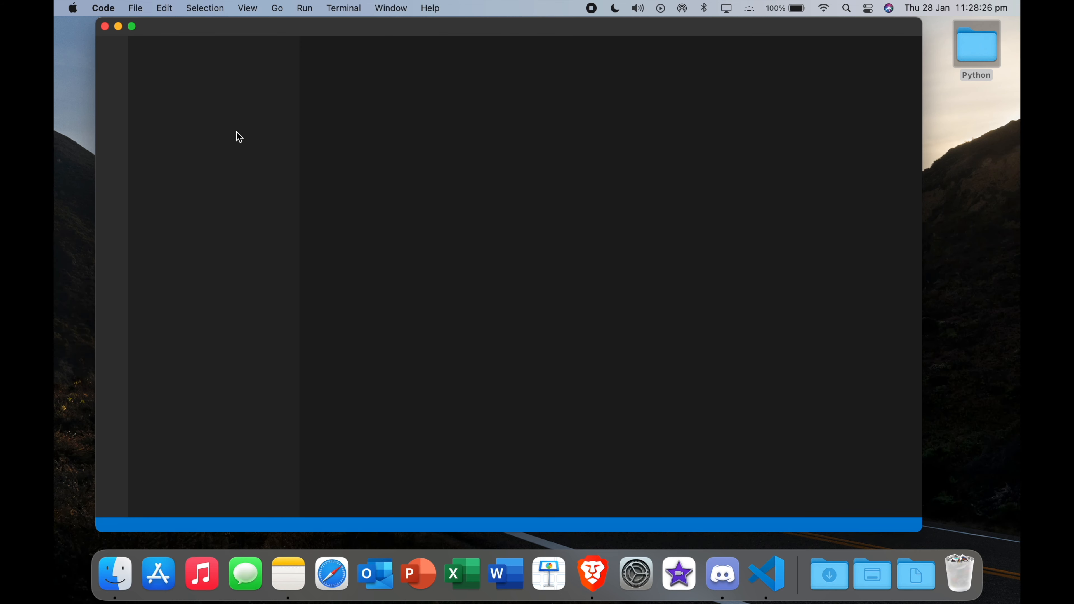
Enlarge the editor window to the full screen width and create a file named main.py in the Python folder.
{"action": "left_click_drag", "start_coordinate": [915, 526], "coordinate": [1018, 548]}
{"action": "left_click_drag", "start_coordinate": [96, 20], "coordinate": [54, 20]}
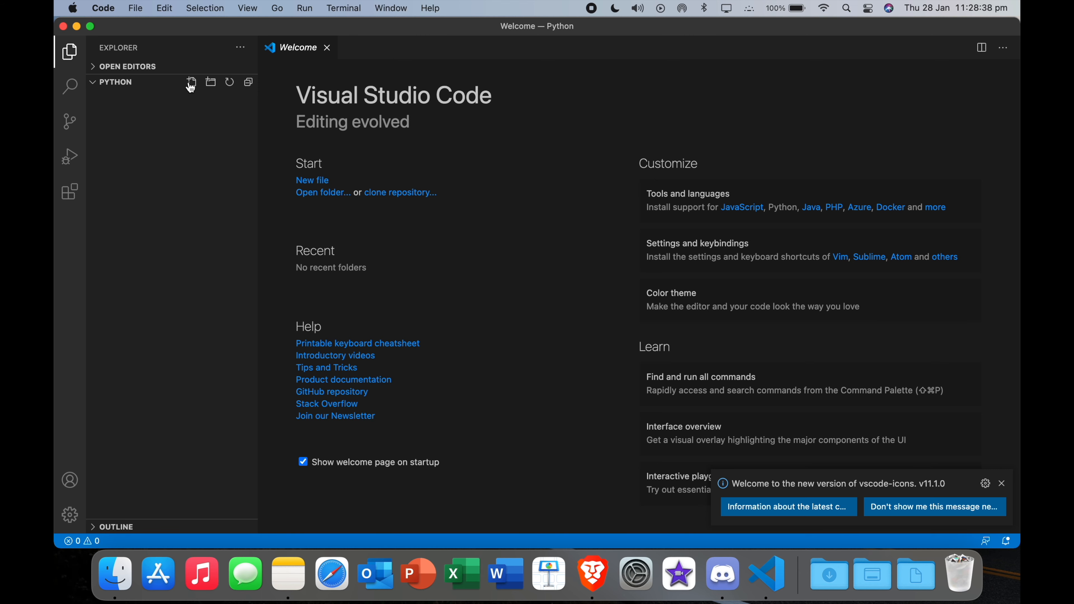
{"action": "left_click", "coordinate": [191, 84]}
{"action": "type", "text": "main.py"}
{"action": "key", "text": "Return"}
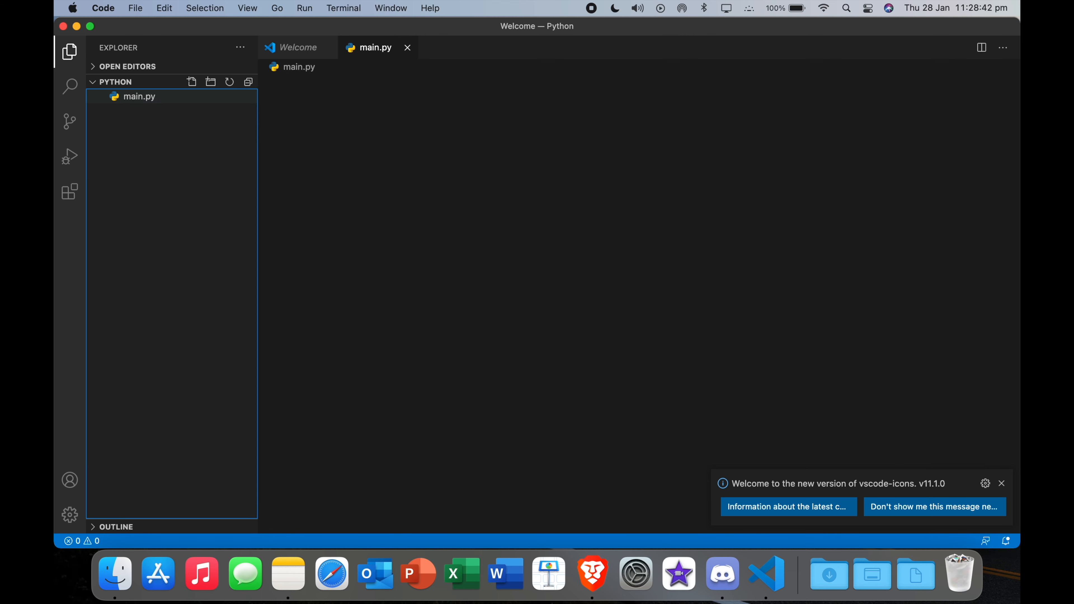
Close the Welcome page and hide the Explorer sidebar.
{"action": "left_click", "coordinate": [307, 48]}
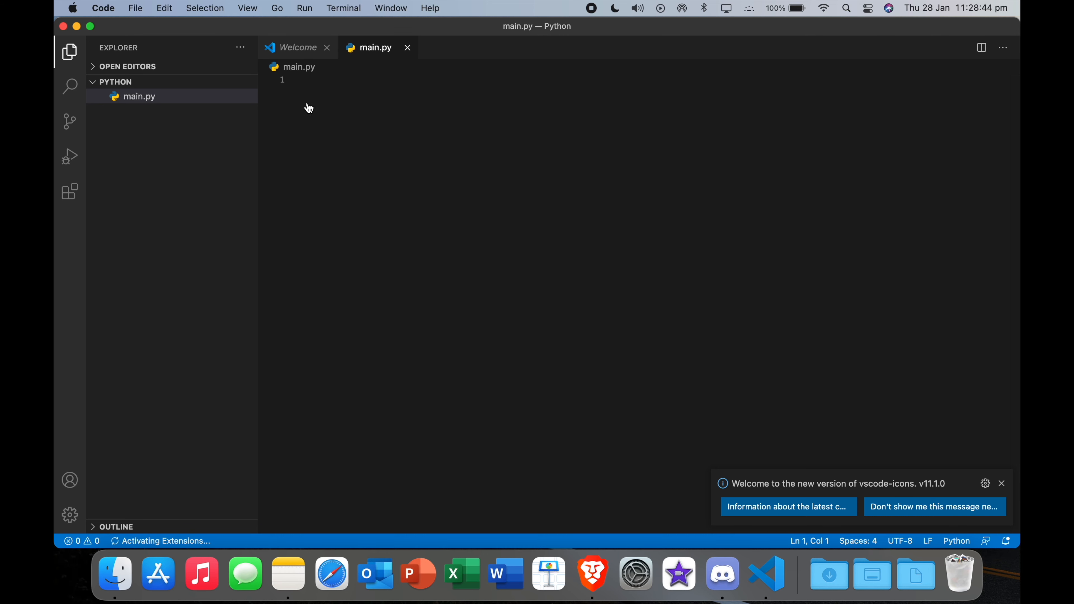
{"action": "left_click", "coordinate": [327, 48]}
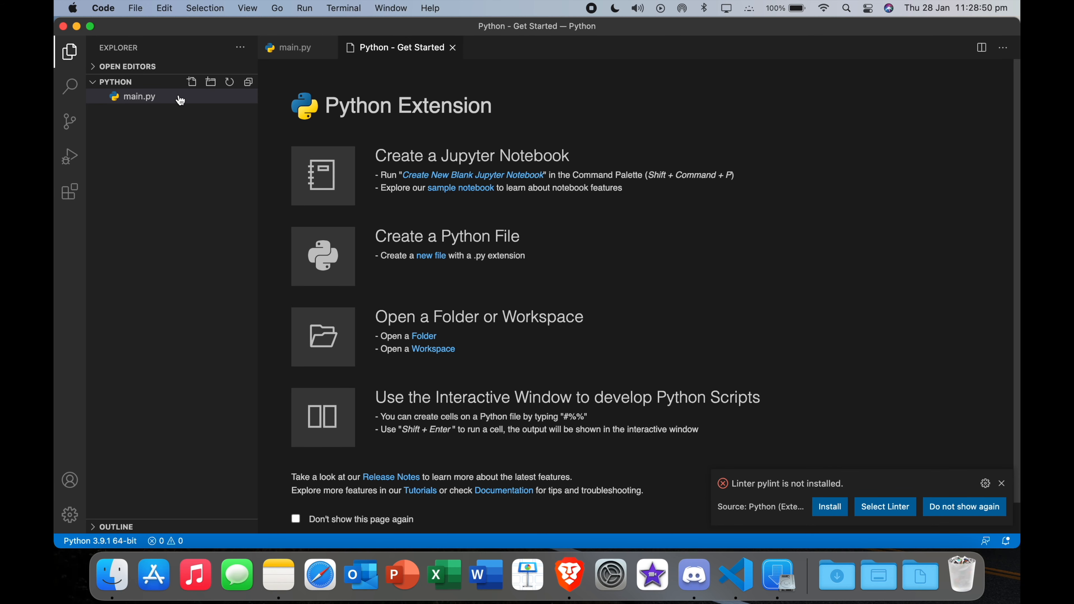
{"action": "left_click", "coordinate": [69, 53]}
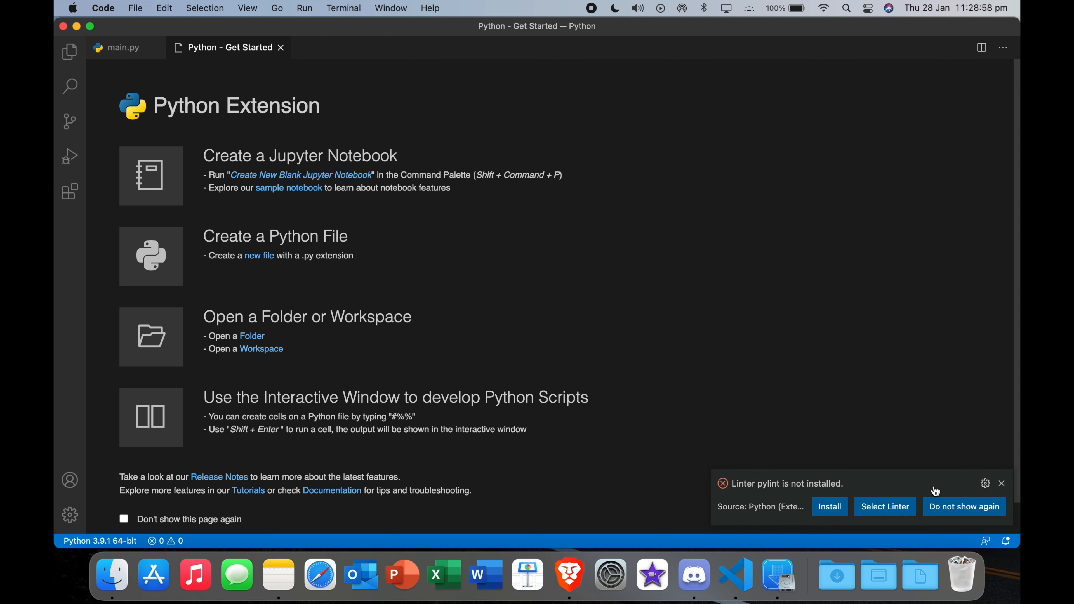
Install the pylint linter, and close the Python Get Started page and the terminal so only main.py stays open.
{"action": "left_click", "coordinate": [829, 507]}
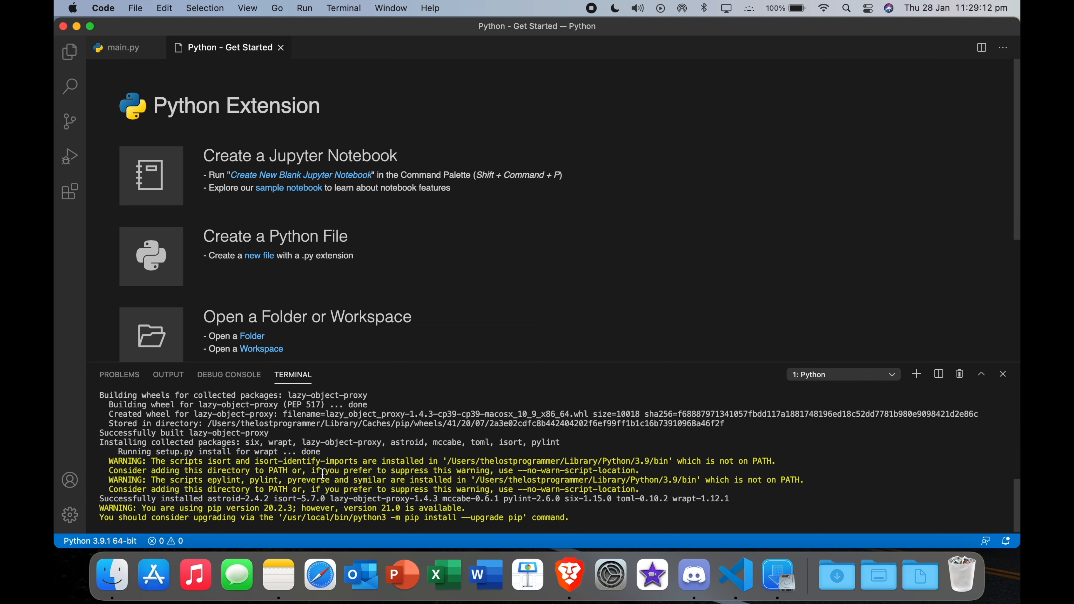
{"action": "scroll", "coordinate": [305, 237], "scroll_direction": "down", "scroll_amount": 2}
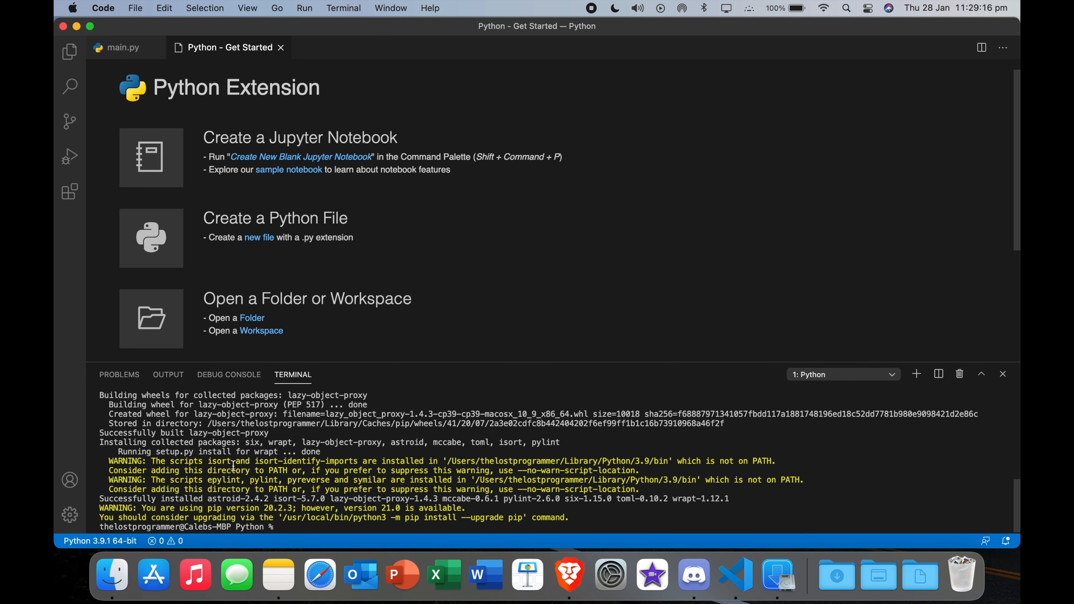
{"action": "left_click", "coordinate": [281, 47]}
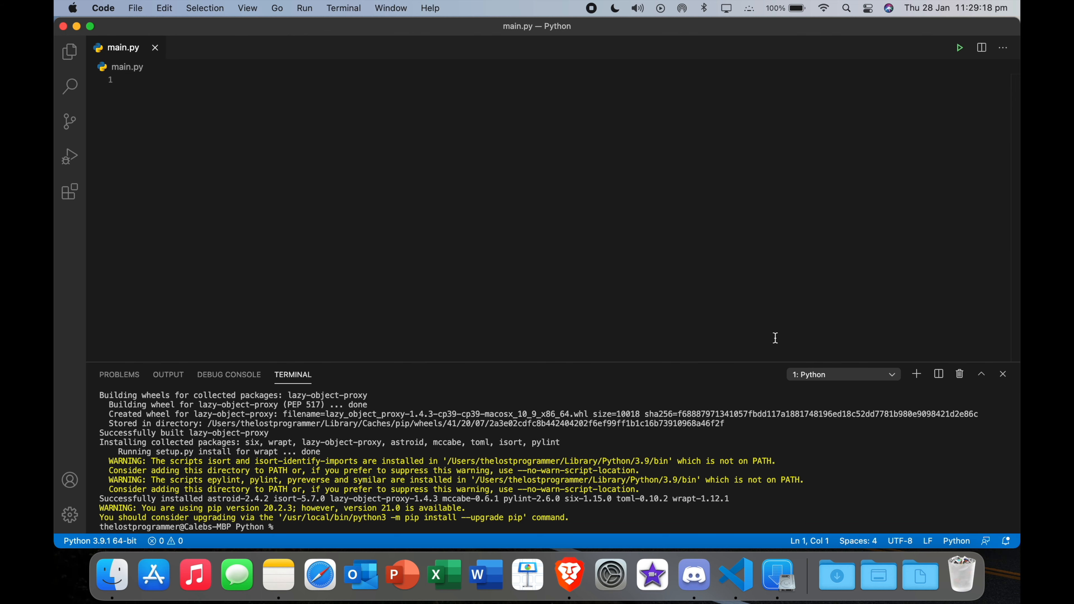
{"action": "left_click", "coordinate": [1003, 374]}
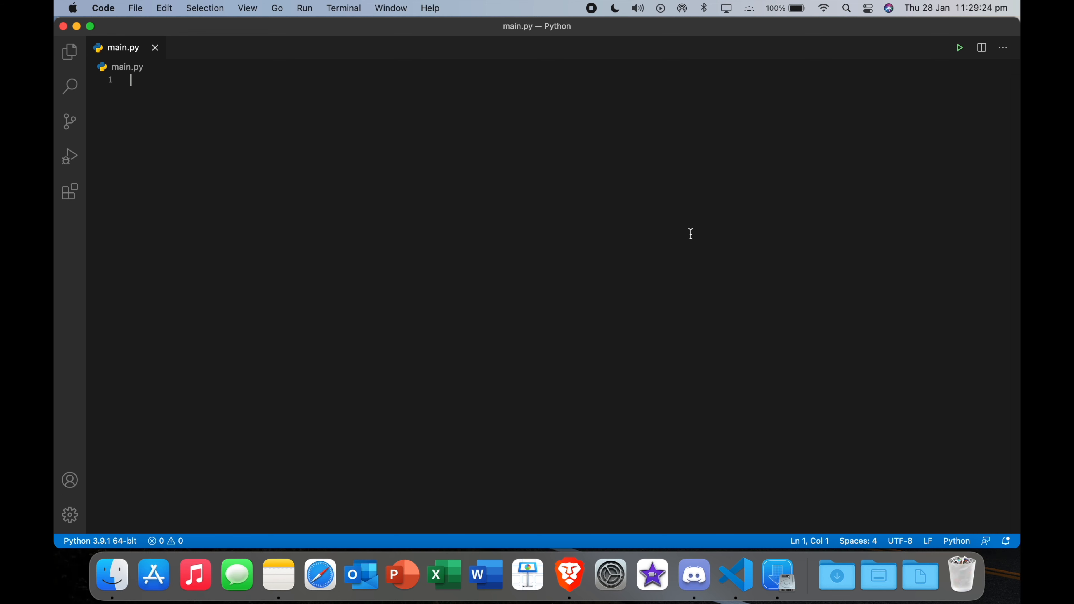
Write a print statement on line 1 of main.py that outputs a first name in double quotes.
{"action": "type", "text": "print"}
{"action": "key", "text": "Return"}
{"action": "type", "text": "("}
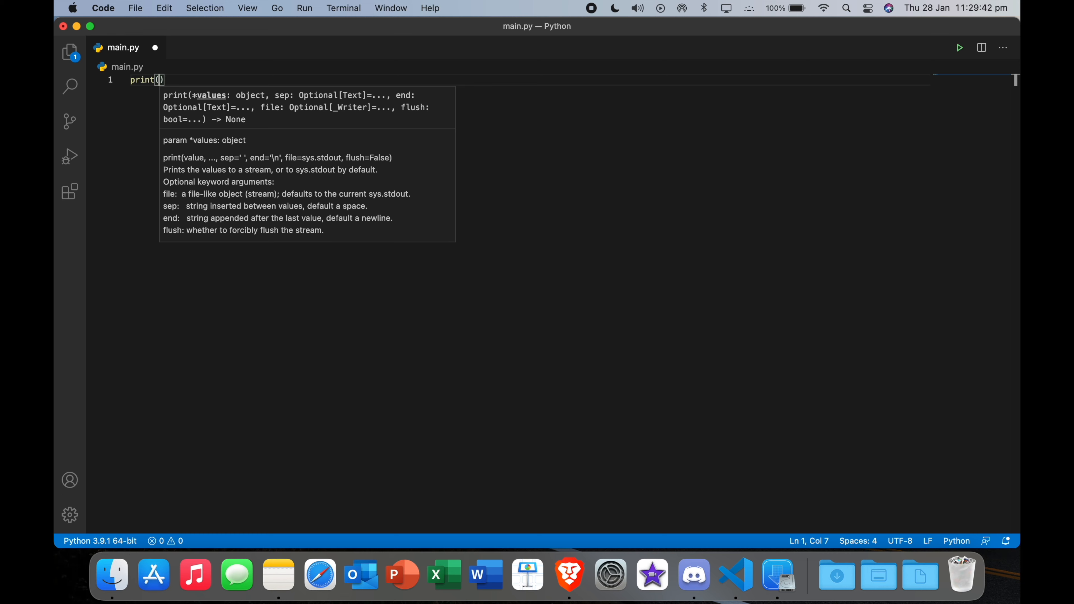
{"action": "type", "text": "\""}
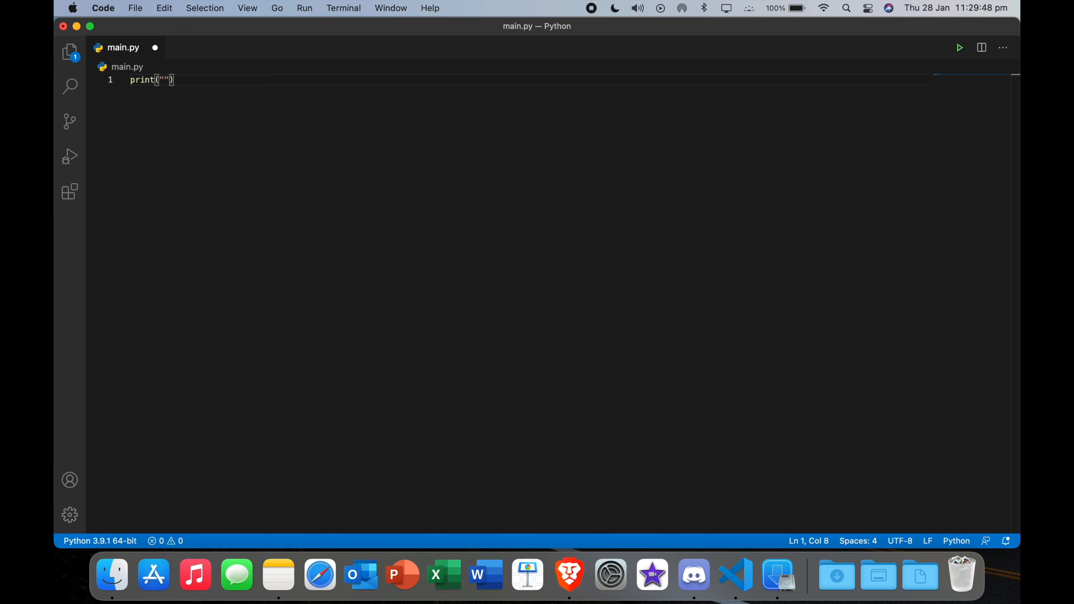
{"action": "type", "text": "Caleb"}
{"action": "left_click", "coordinate": [824, 283]}
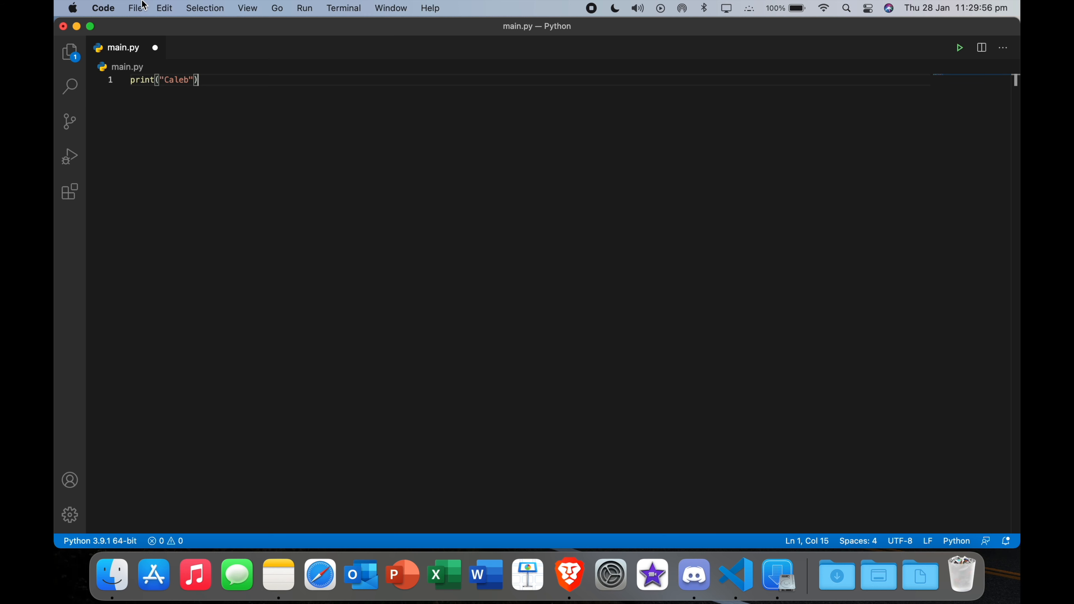
Run main.py without debugging and check the printed name in the terminal output.
{"action": "left_click", "coordinate": [298, 9]}
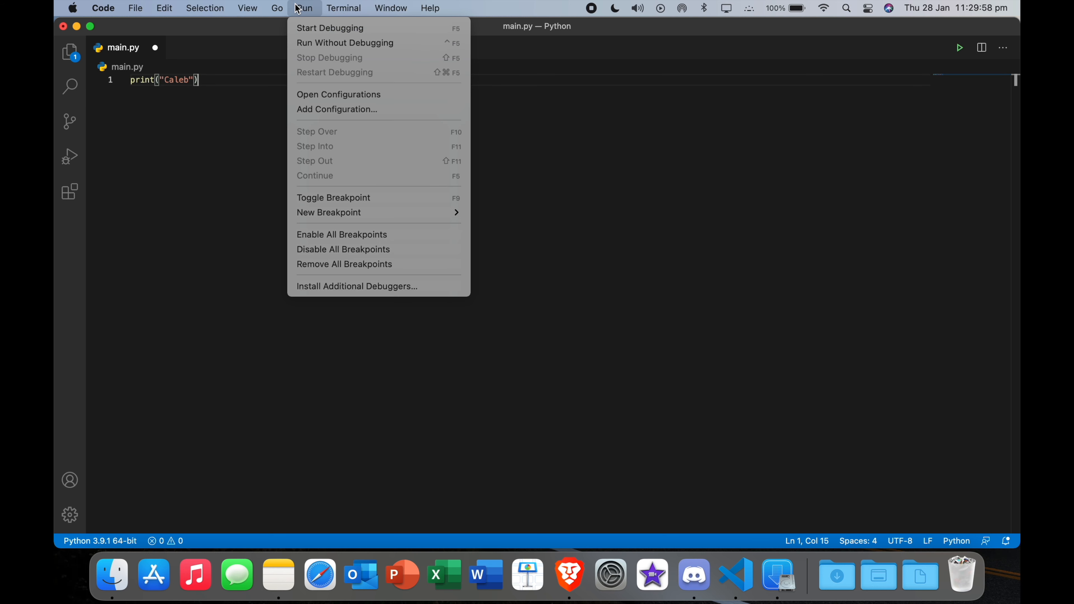
{"action": "left_click", "coordinate": [311, 43]}
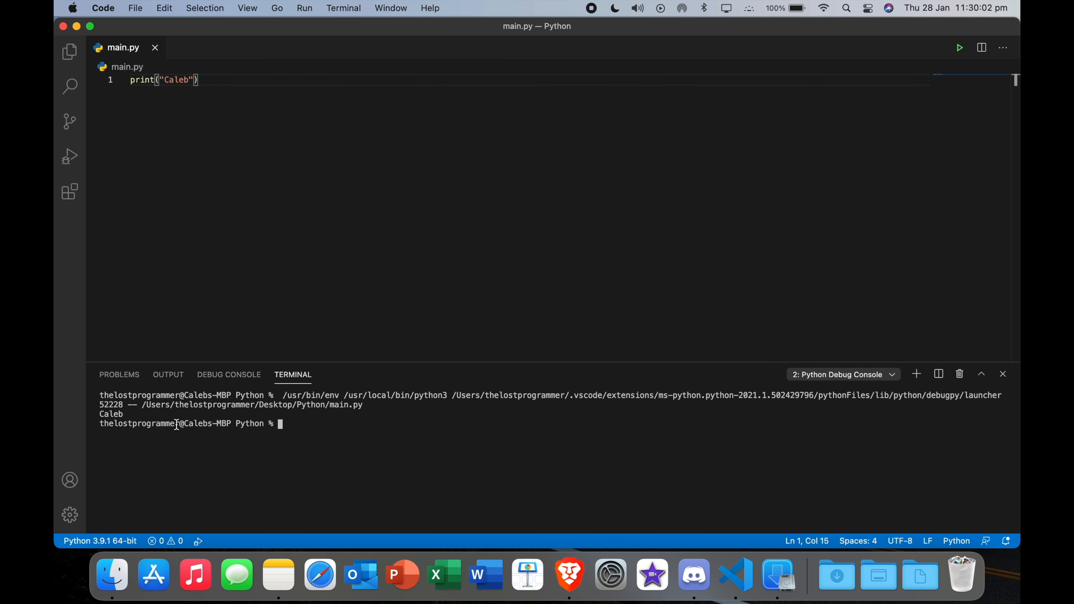
{"action": "mouse_move", "coordinate": [127, 414]}
{"action": "left_mouse_down"}
{"action": "mouse_move", "coordinate": [103, 414]}
{"action": "mouse_move", "coordinate": [132, 414]}
{"action": "left_mouse_up"}
{"action": "left_click", "coordinate": [102, 414]}
{"action": "left_click", "coordinate": [133, 414]}
Replace the name inside the print statement's quotes with "hello world!".
{"action": "double_click", "coordinate": [172, 80]}
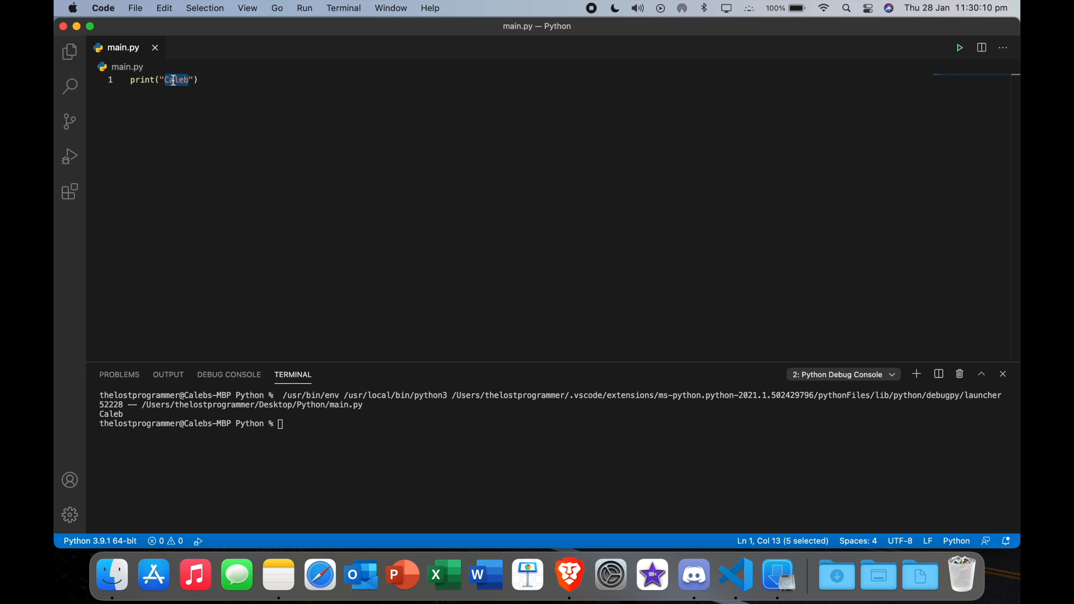
{"action": "key", "text": "BackSpace"}
{"action": "type", "text": "hello wor"}
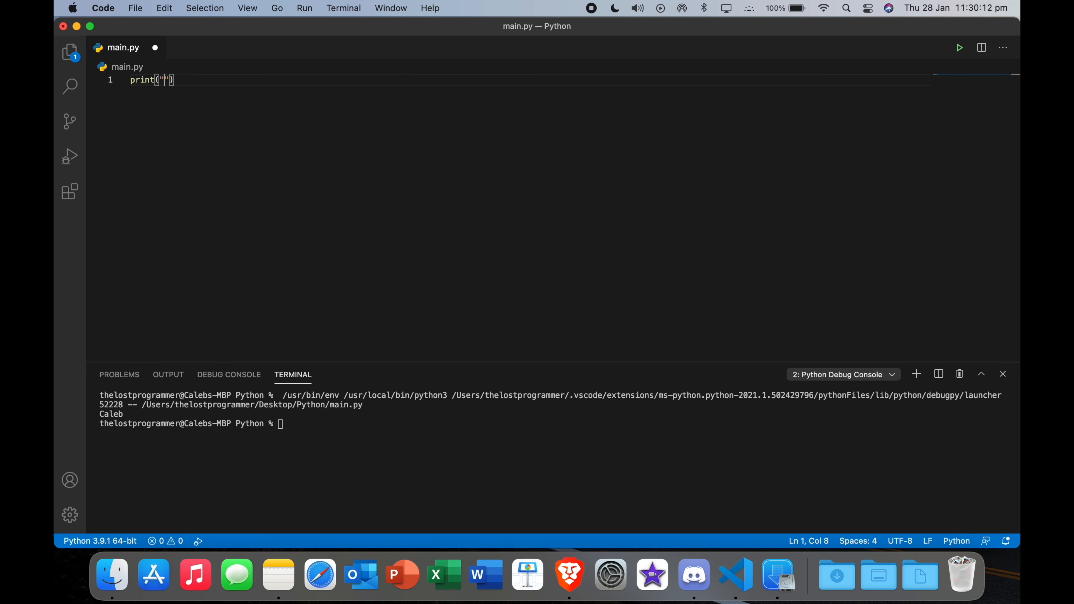
{"action": "type", "text": "ld!"}
Run main.py in the Python terminal, highlight its printed output line, and return to the code editor.
{"action": "left_click", "coordinate": [959, 49]}
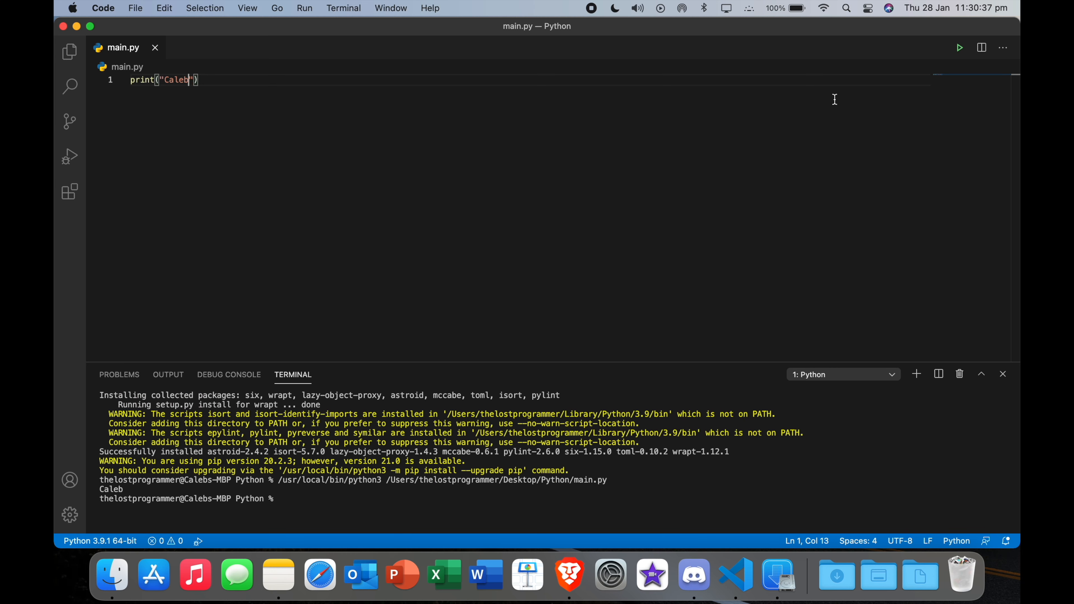
{"action": "left_click_drag", "start_coordinate": [127, 499], "coordinate": [101, 494]}
{"action": "left_click", "coordinate": [133, 491]}
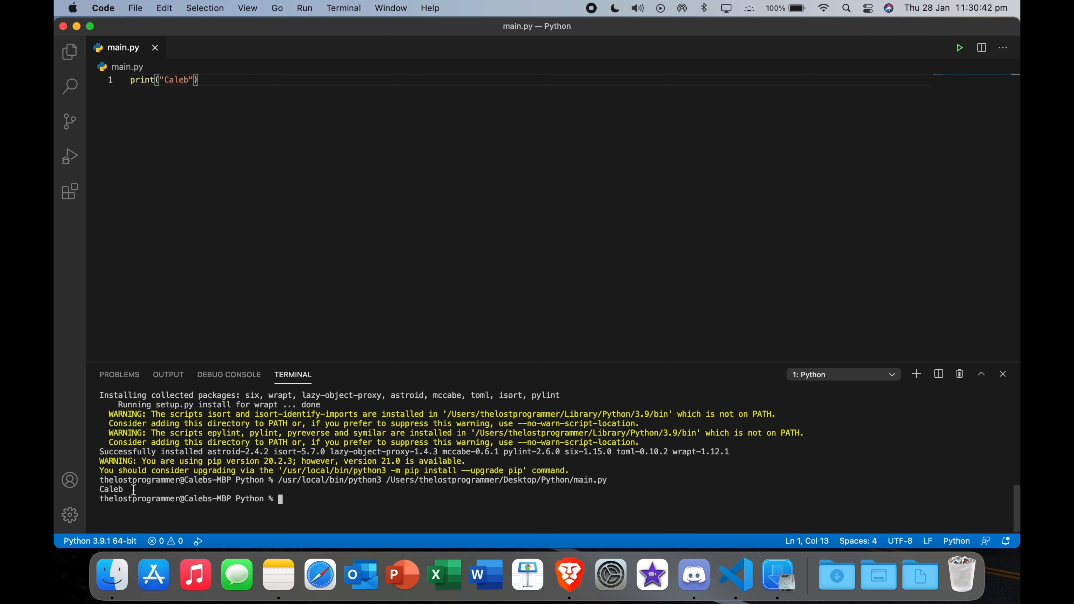
{"action": "triple_click", "coordinate": [116, 491]}
{"action": "left_click", "coordinate": [294, 259]}
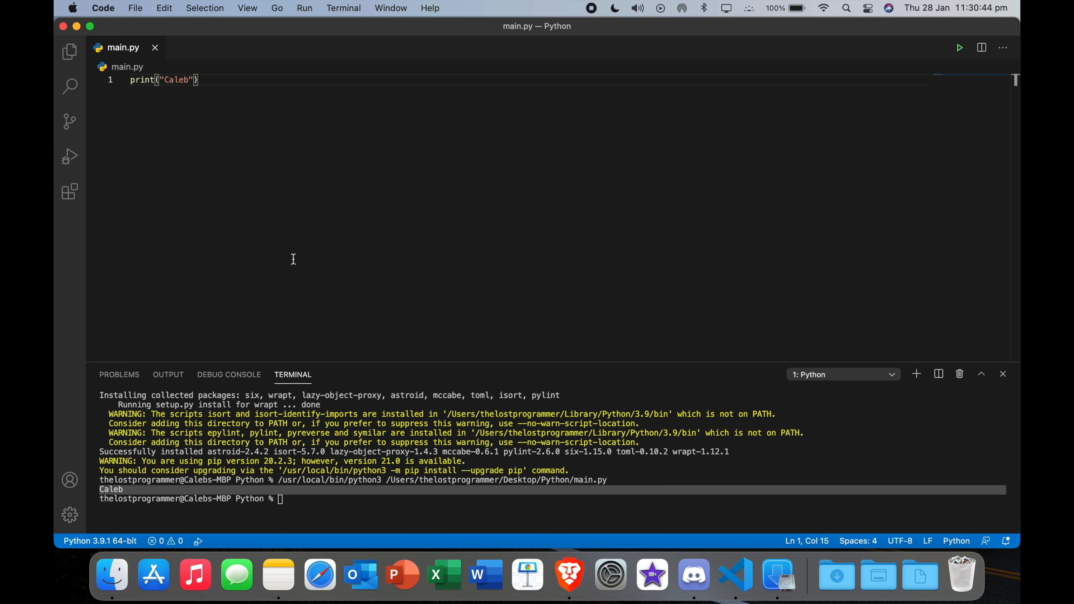